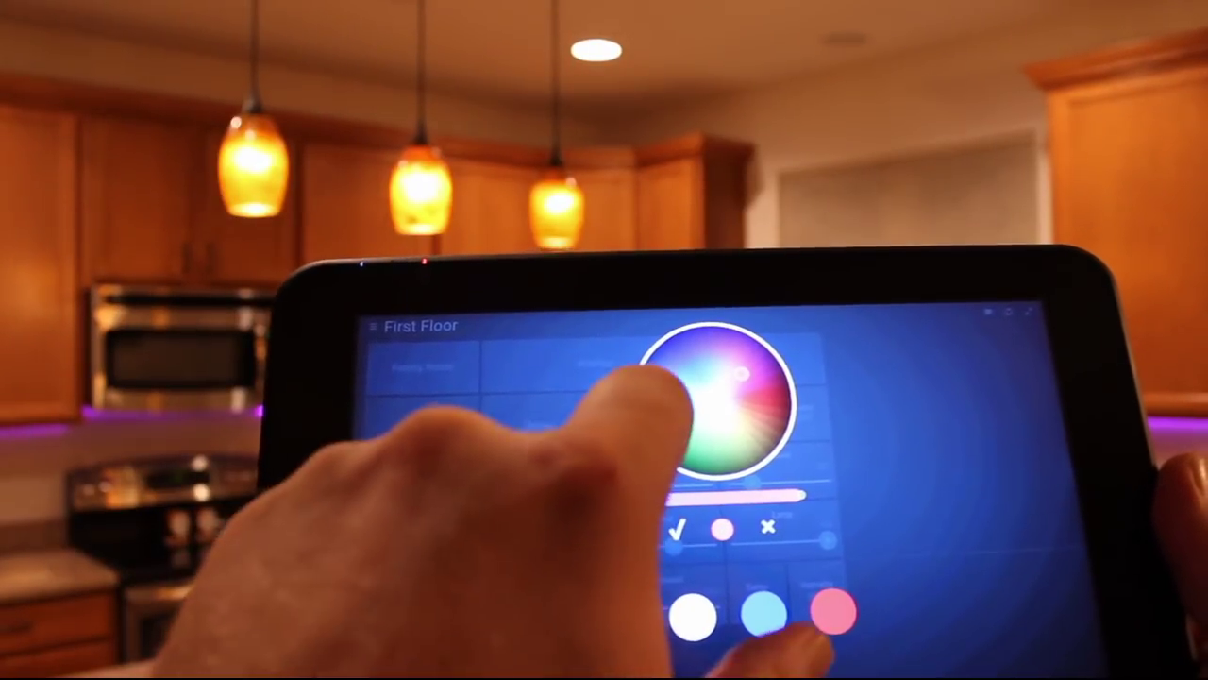
Set the Cabinets lights to blue with the Noise effect
drag(678, 382, 652, 401)
click(675, 528)
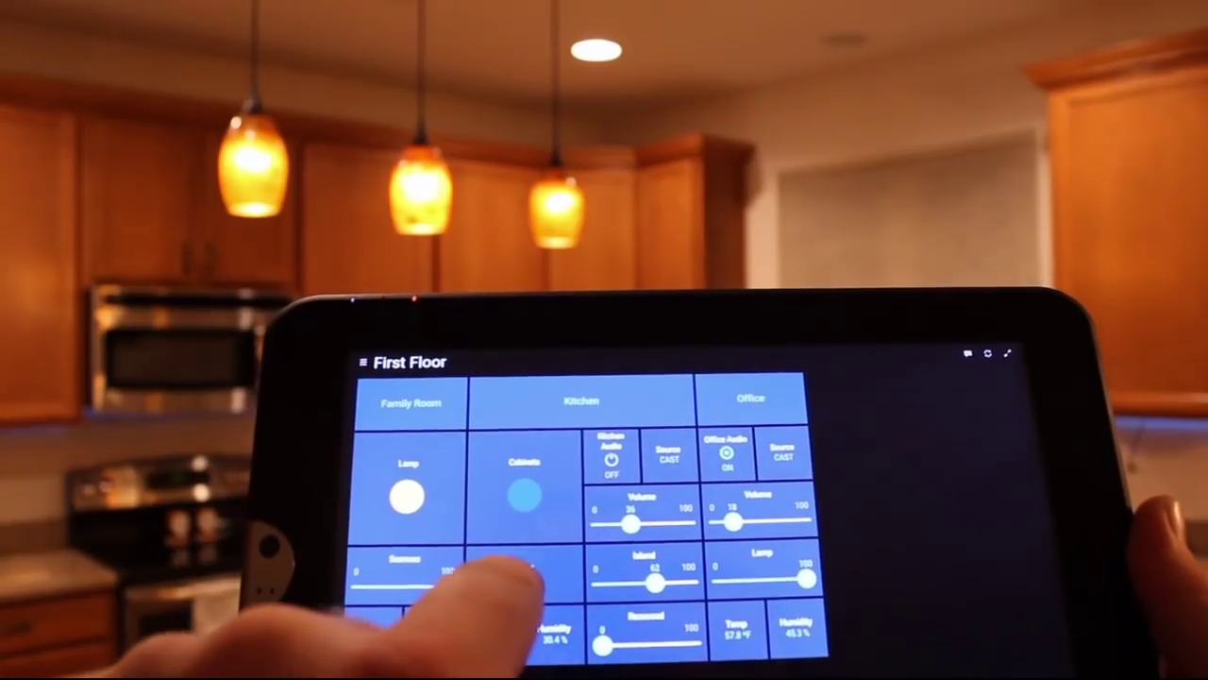
click(524, 574)
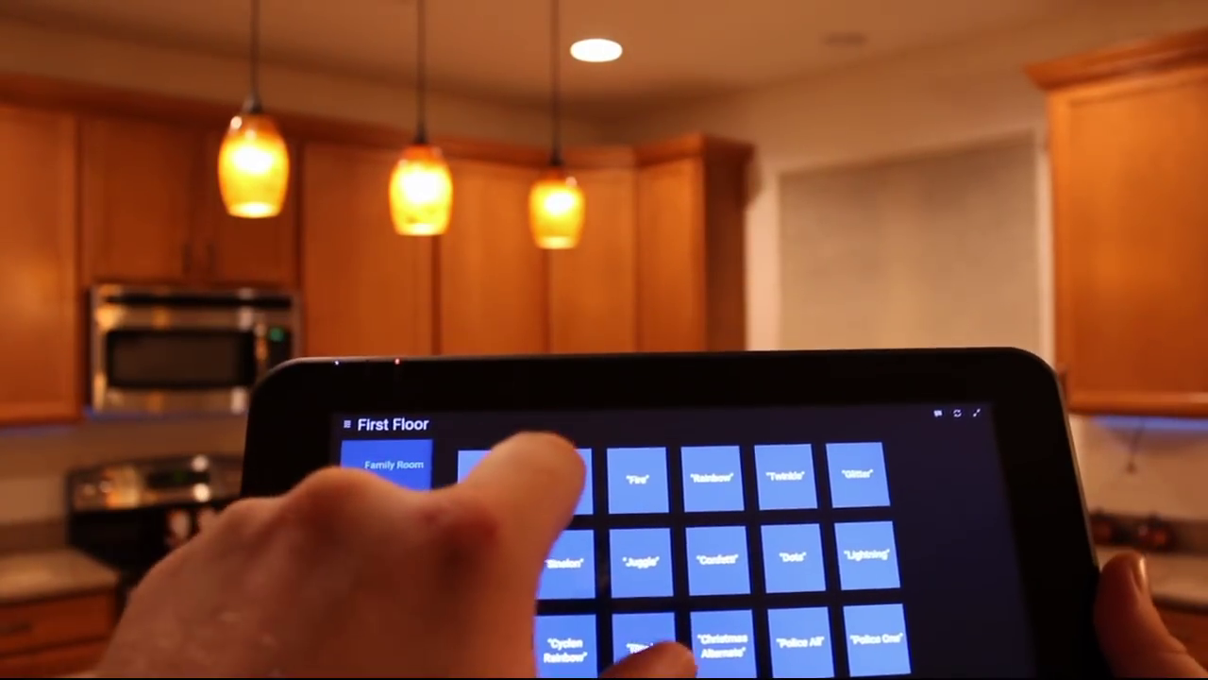
click(642, 642)
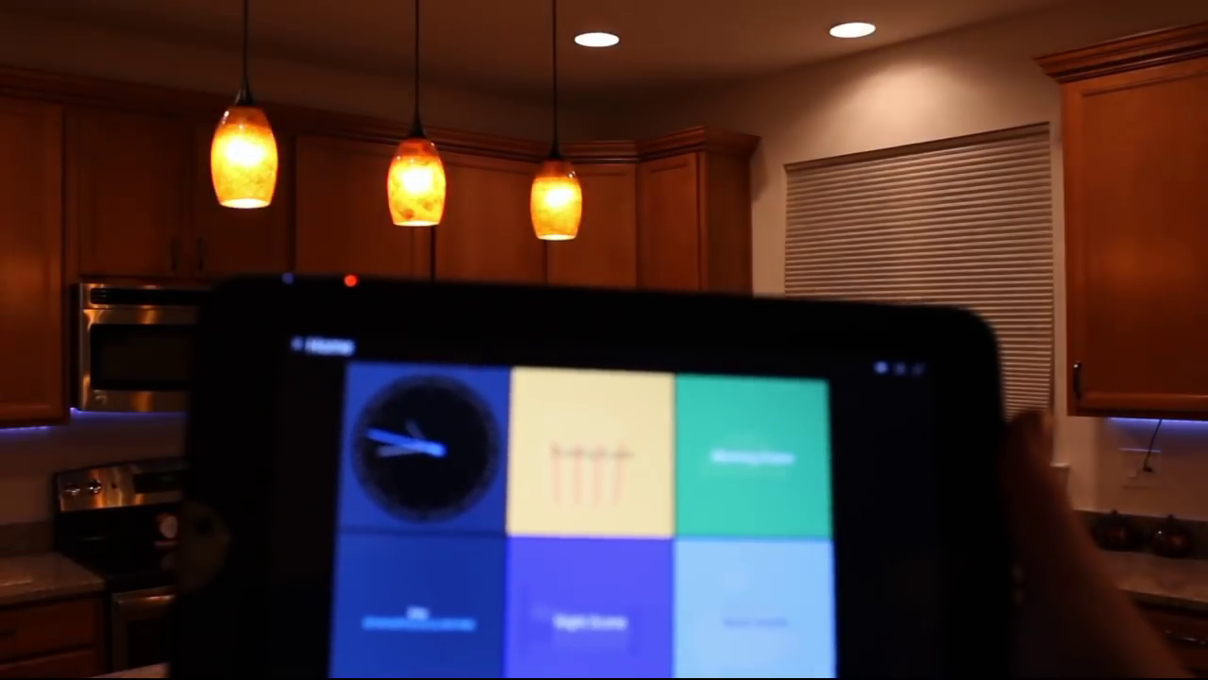
Run the dim, all-on and Night scenes, relight the left pendant, and raise Office Audio
click(756, 604)
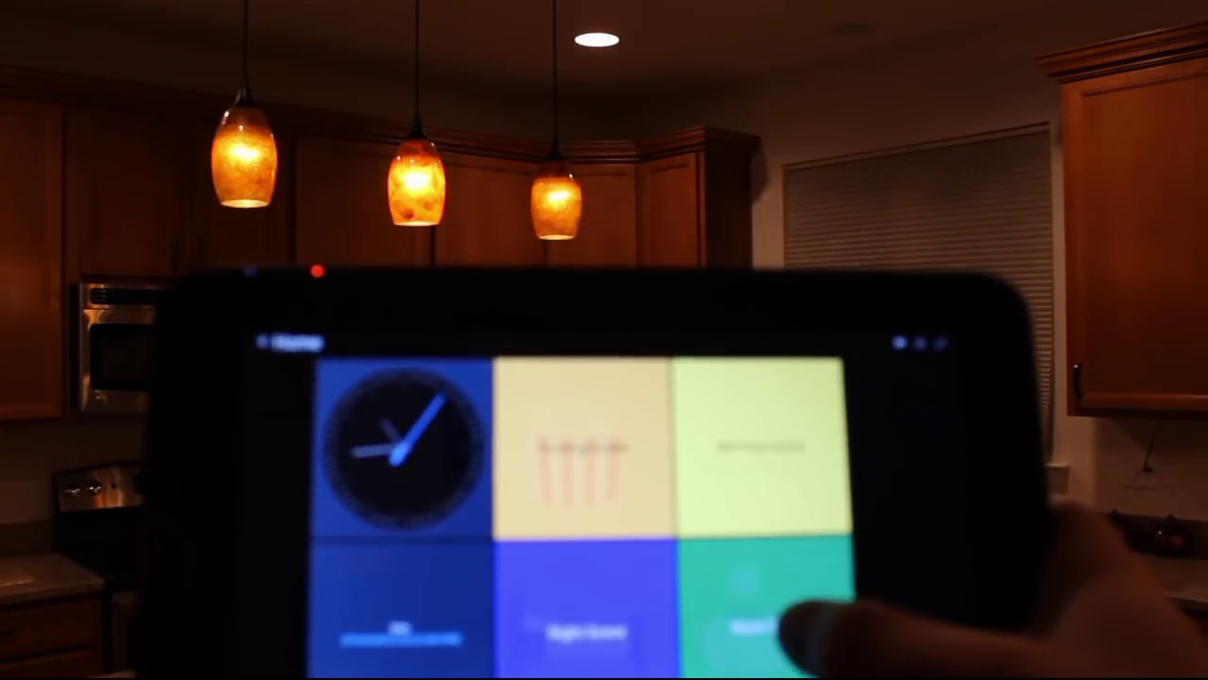
click(576, 623)
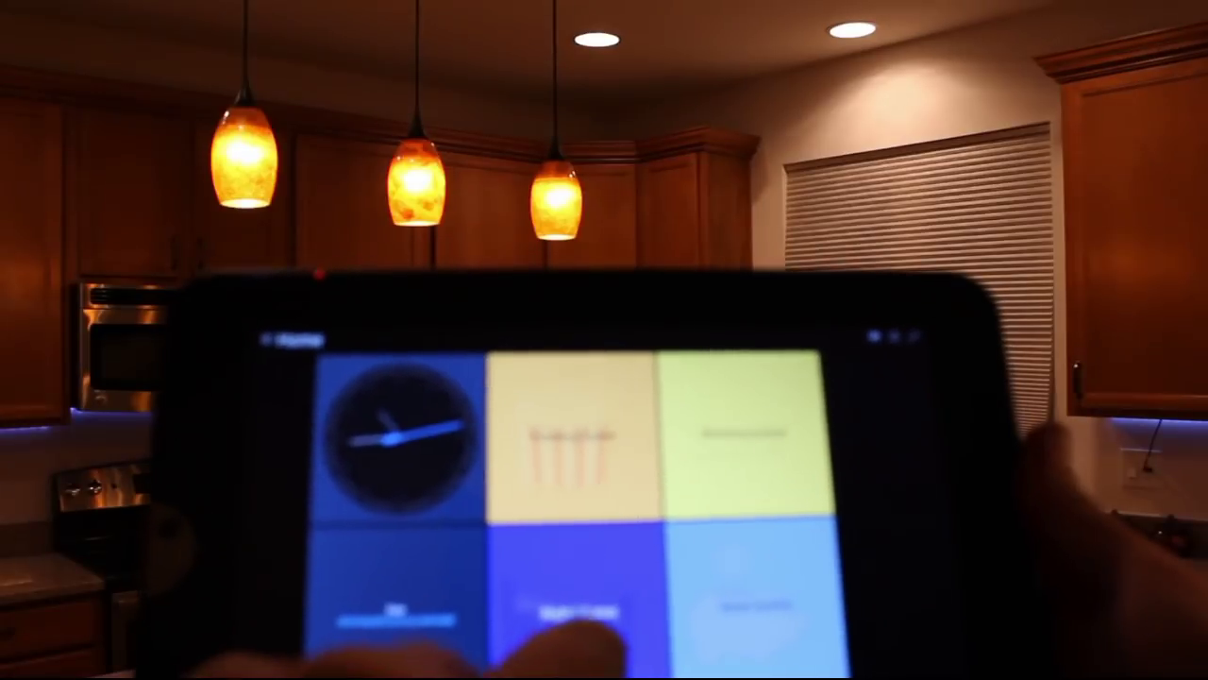
click(571, 618)
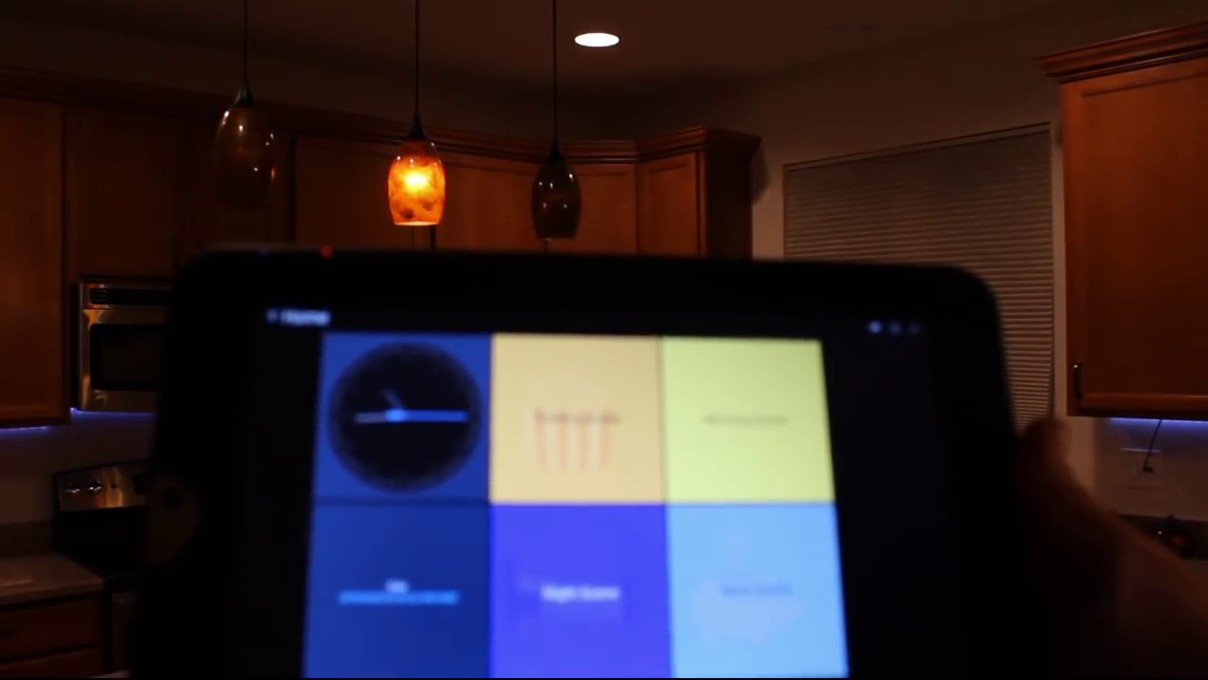
click(552, 453)
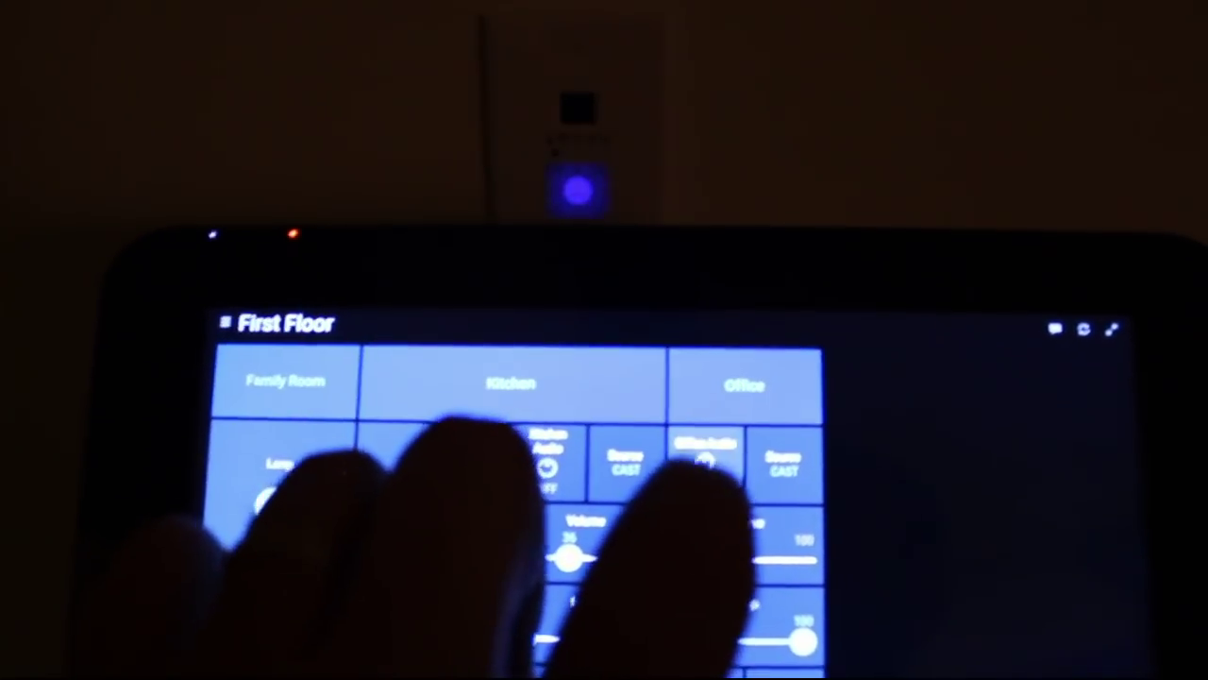
click(699, 472)
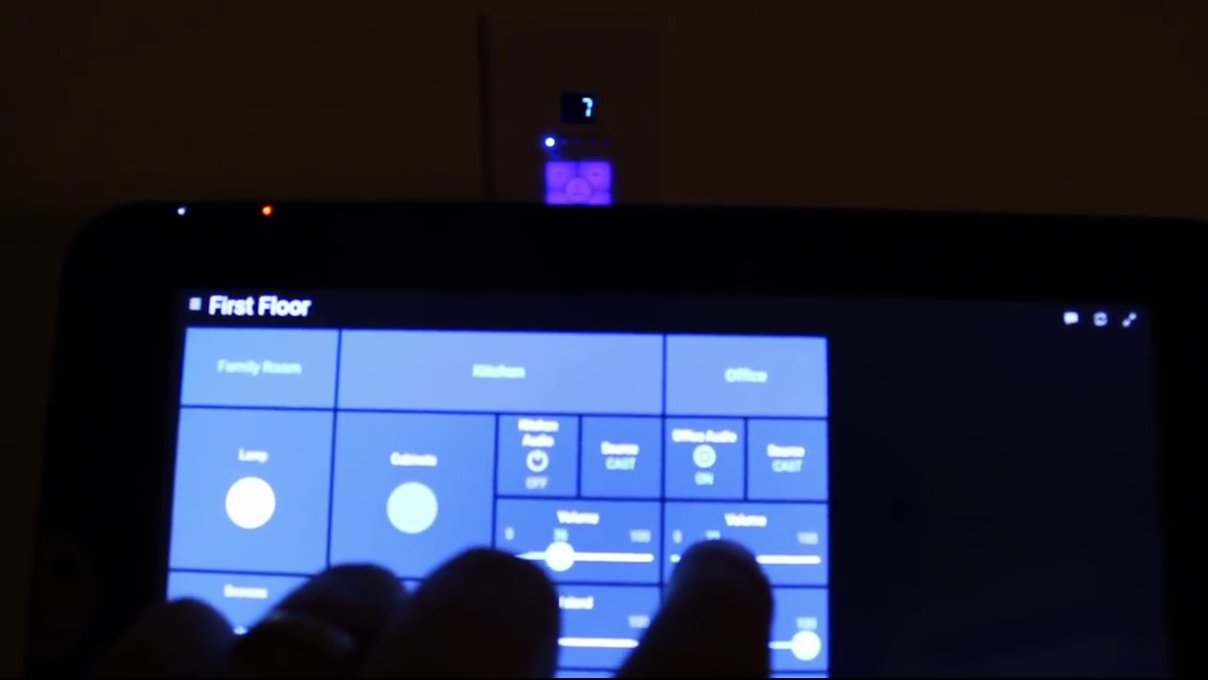
drag(708, 559, 722, 559)
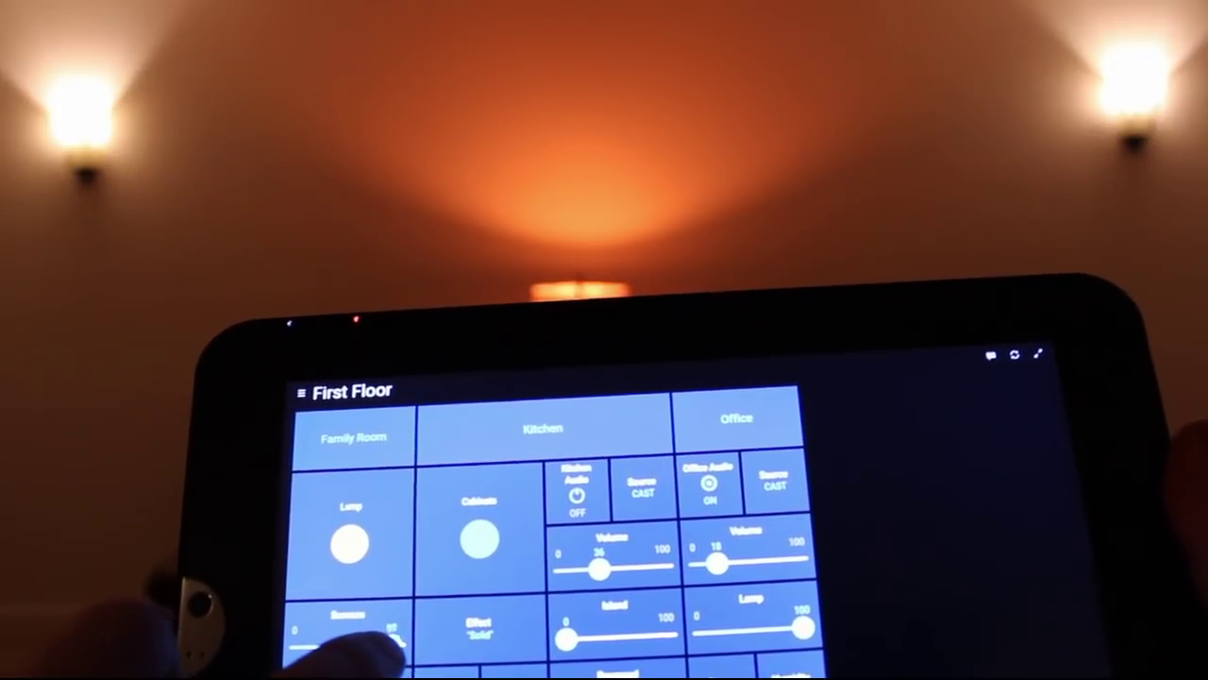
Dim the Family Room sconces to 18 and turn the Family Room lamp pink
drag(391, 642, 321, 640)
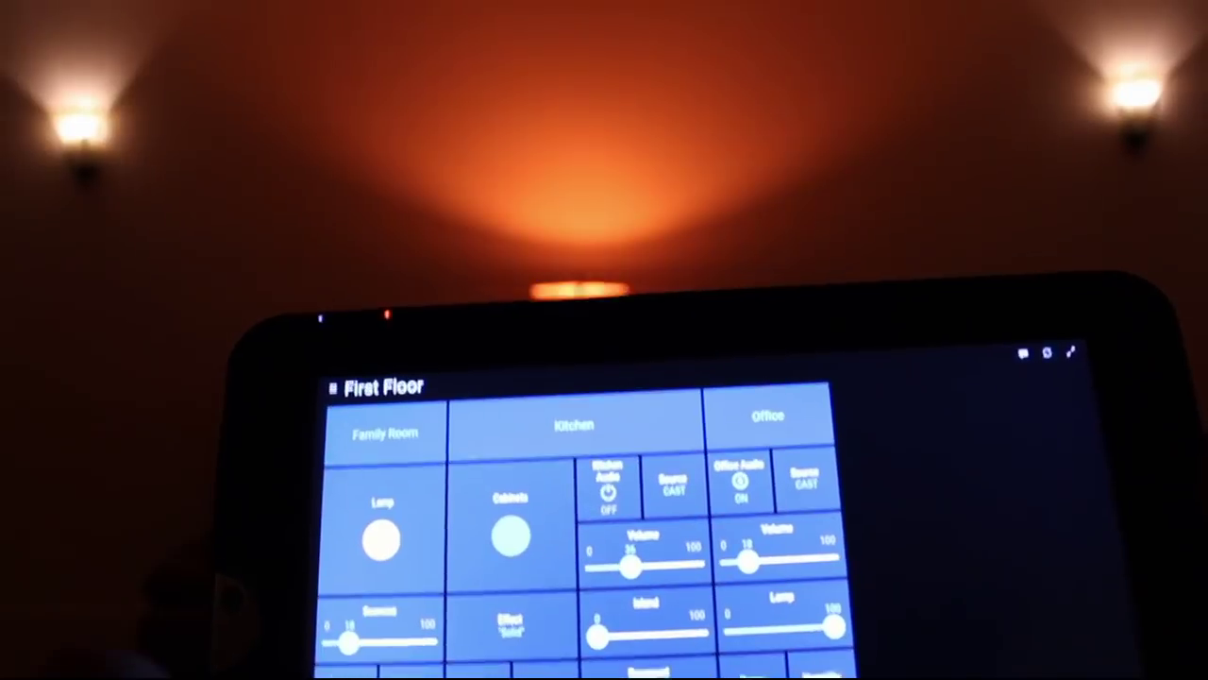
click(383, 545)
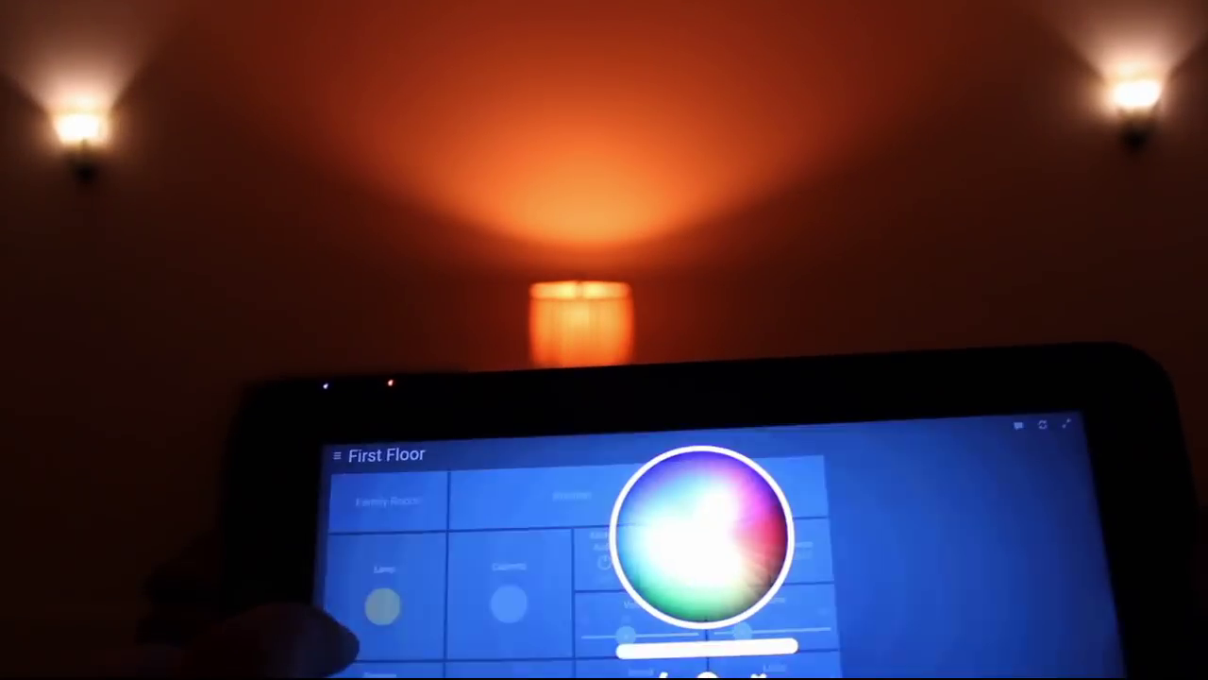
click(756, 509)
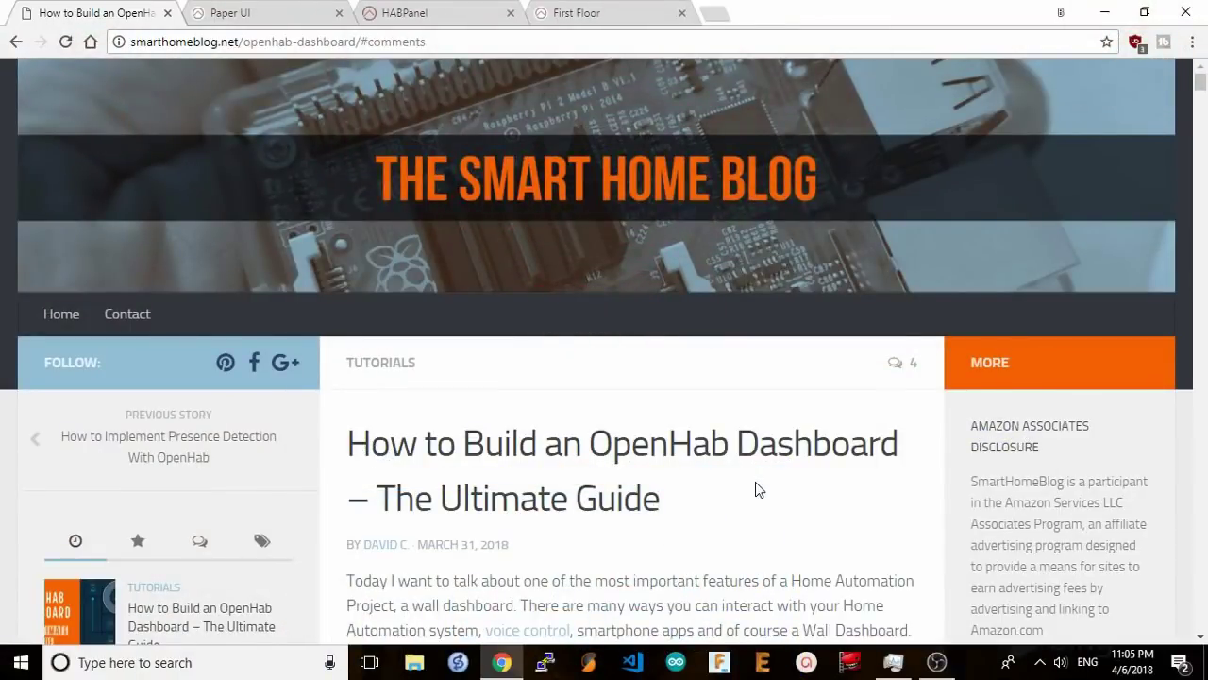
Read through the blog's dashboard tutorial, then switch to the openHAB Paper UI page
scroll(755, 482, down, 2)
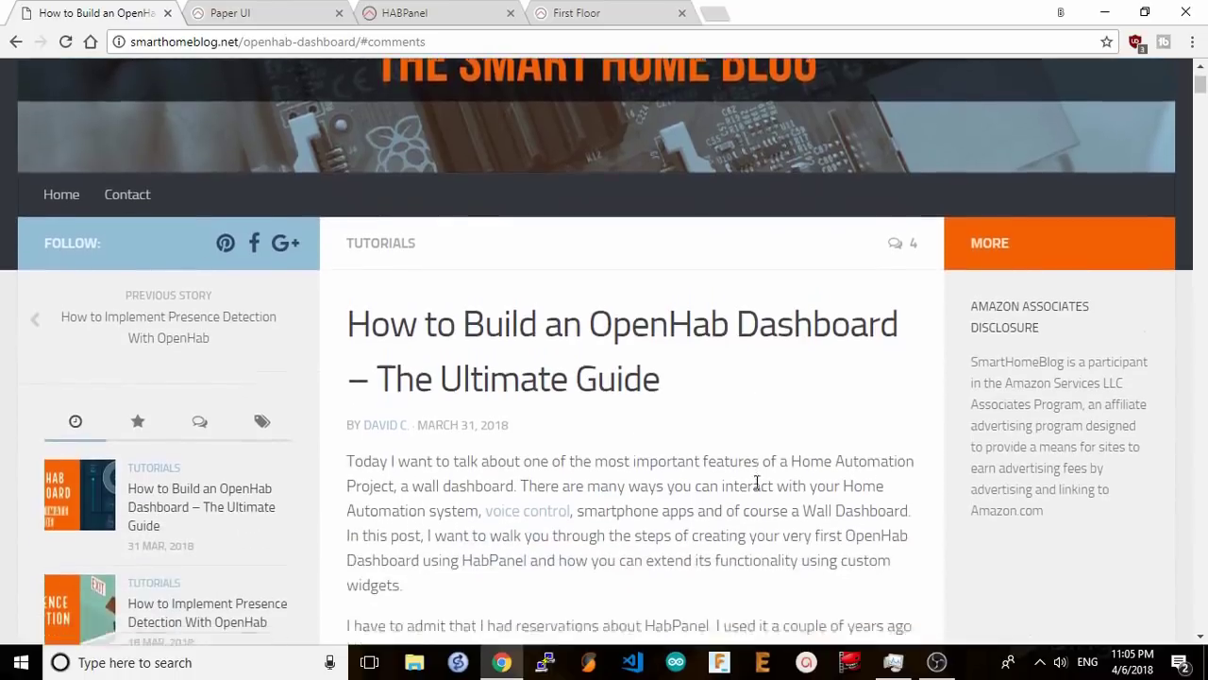
scroll(755, 489, down, 1)
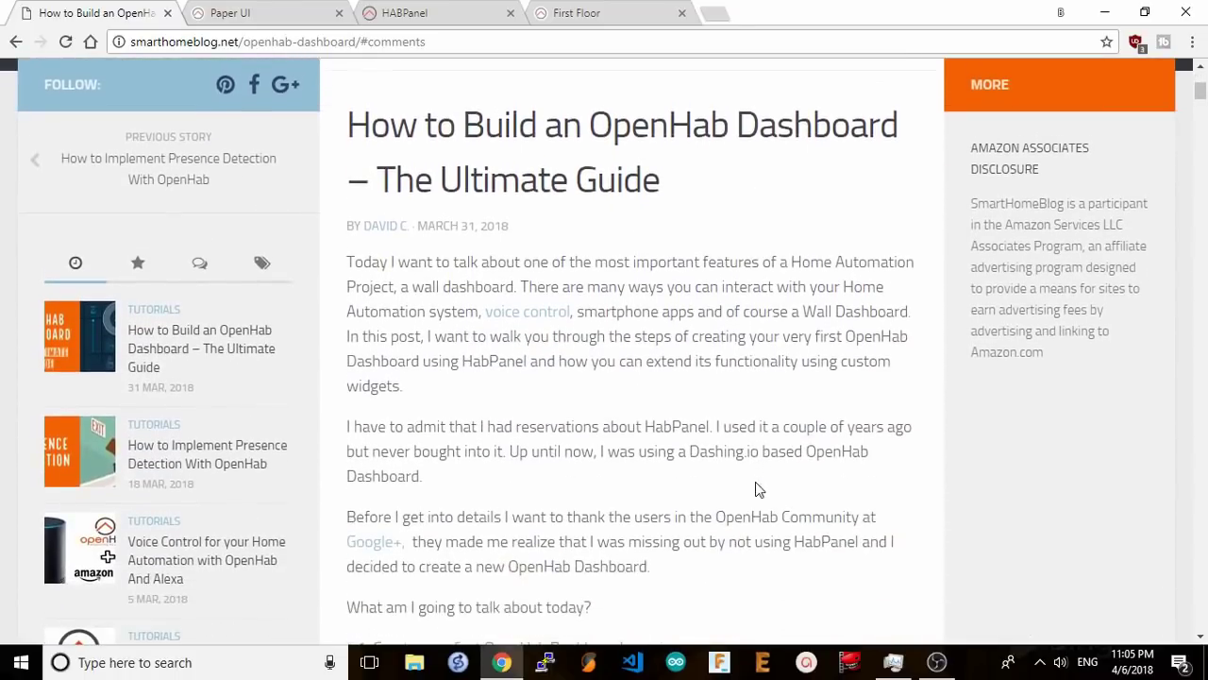
scroll(755, 489, down, 1)
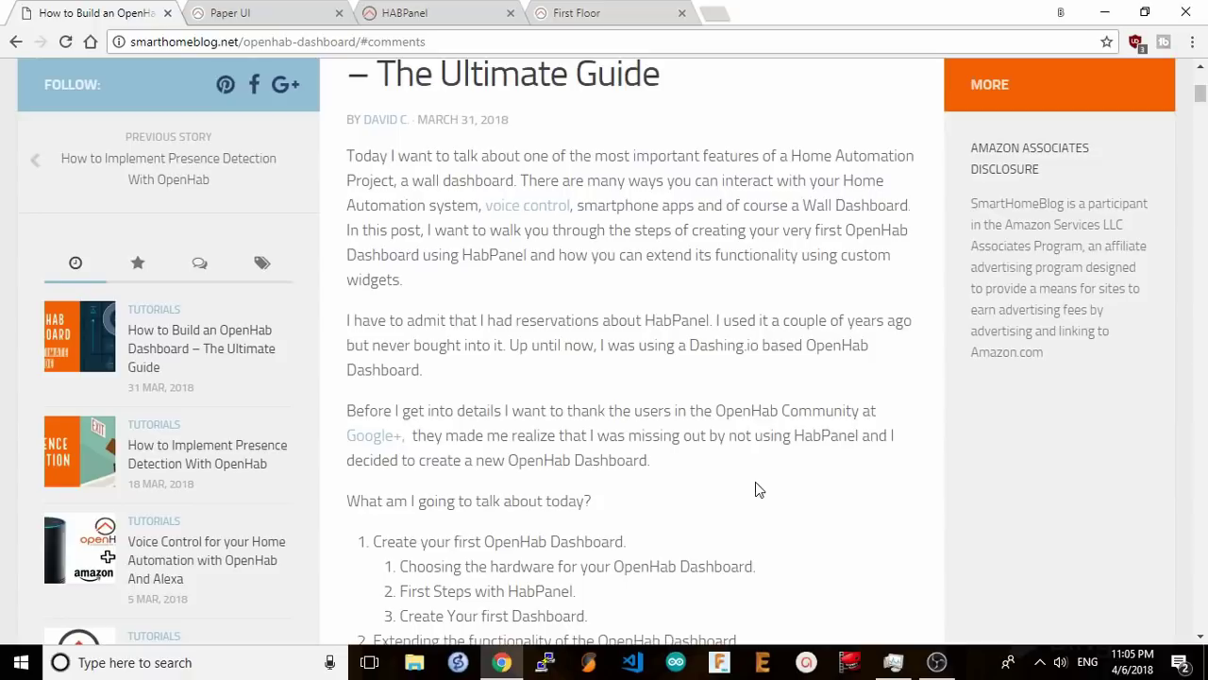
scroll(755, 489, down, 1)
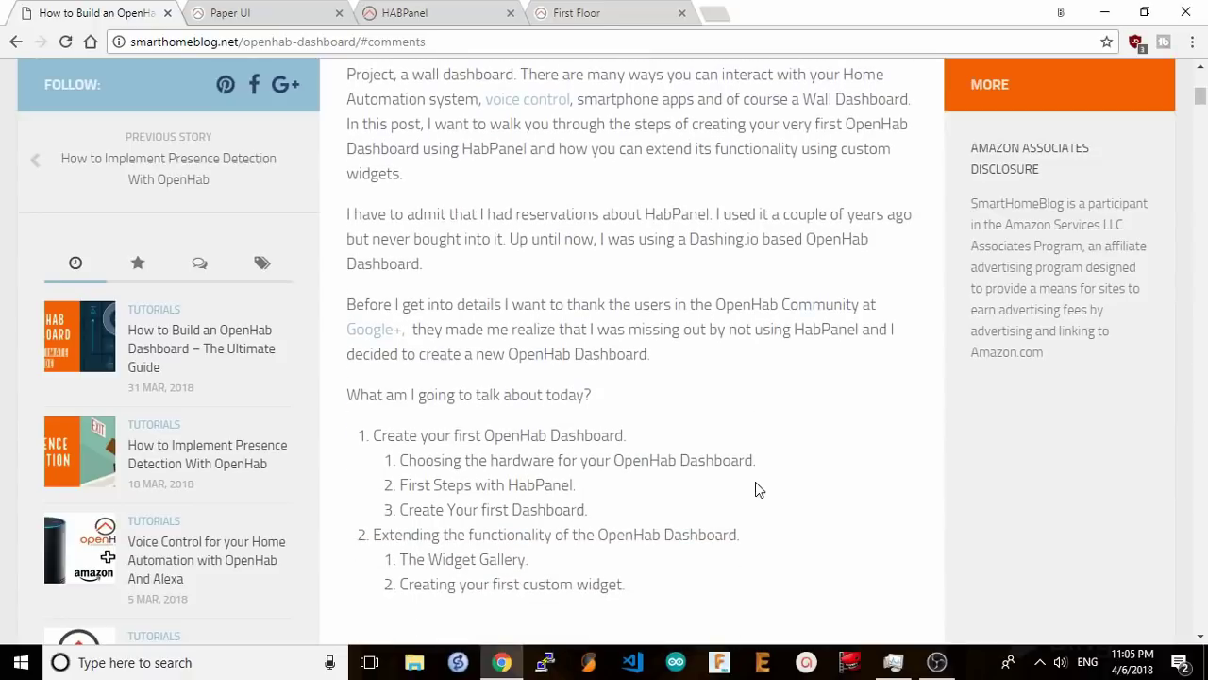
scroll(755, 489, down, 1)
scroll(755, 489, down, 1)
scroll(755, 488, down, 3)
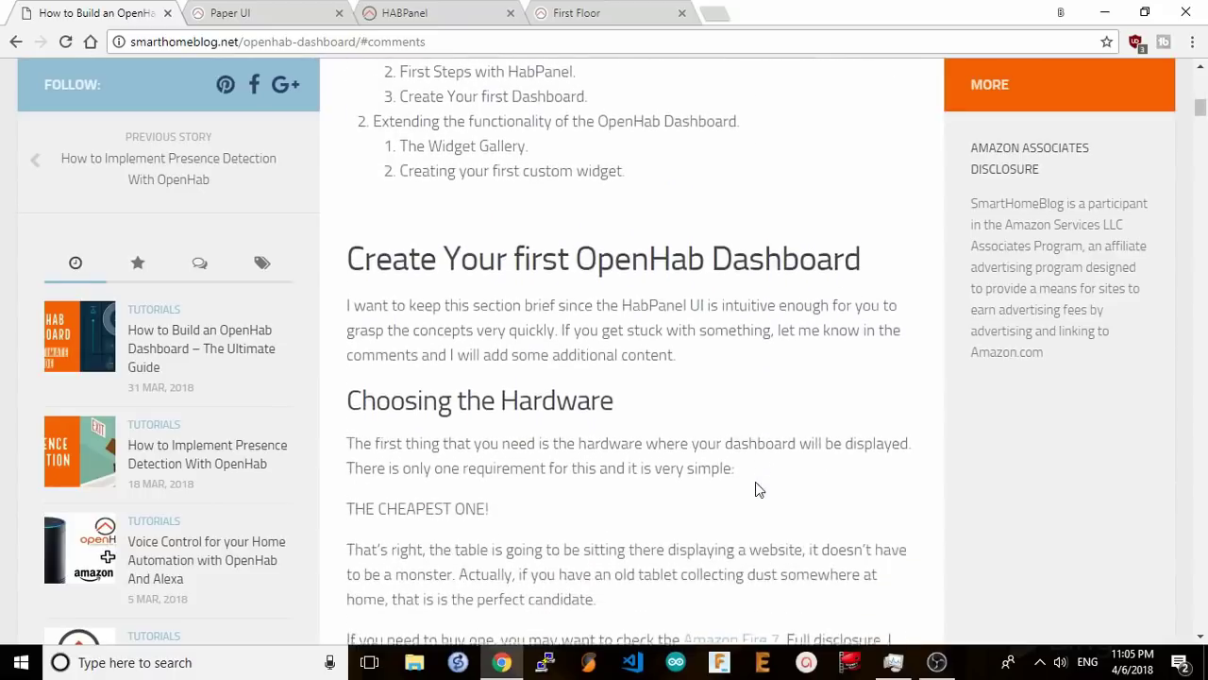
scroll(755, 489, down, 1)
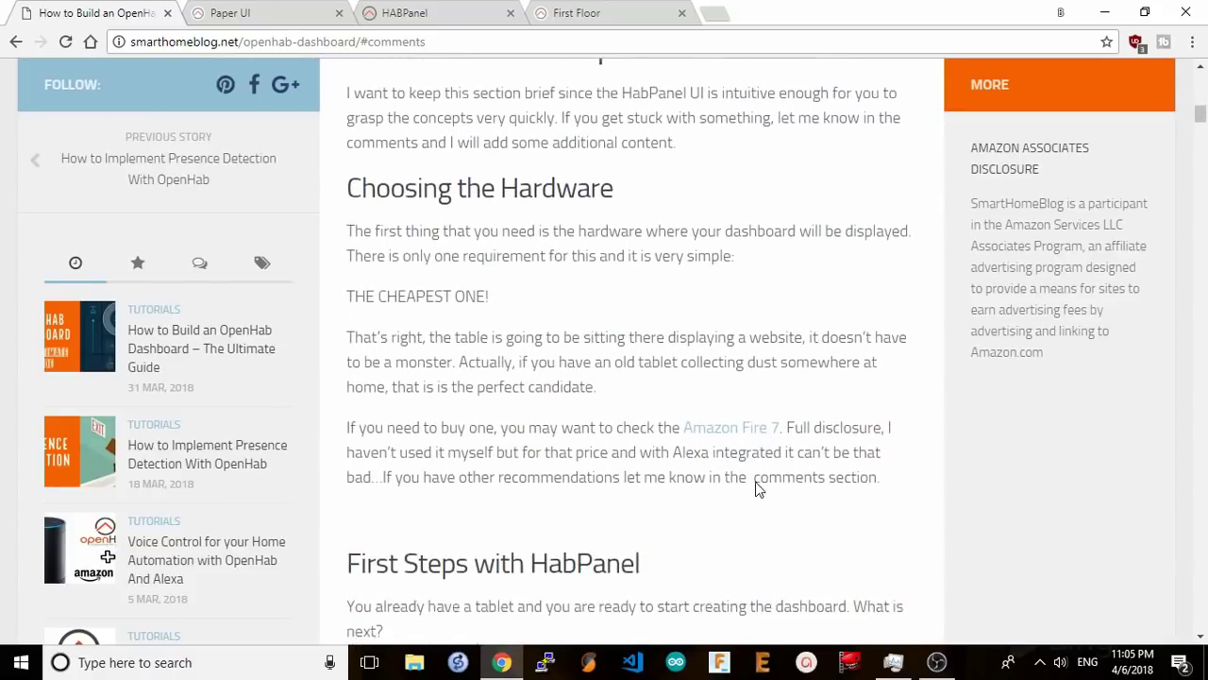
scroll(755, 489, down, 1)
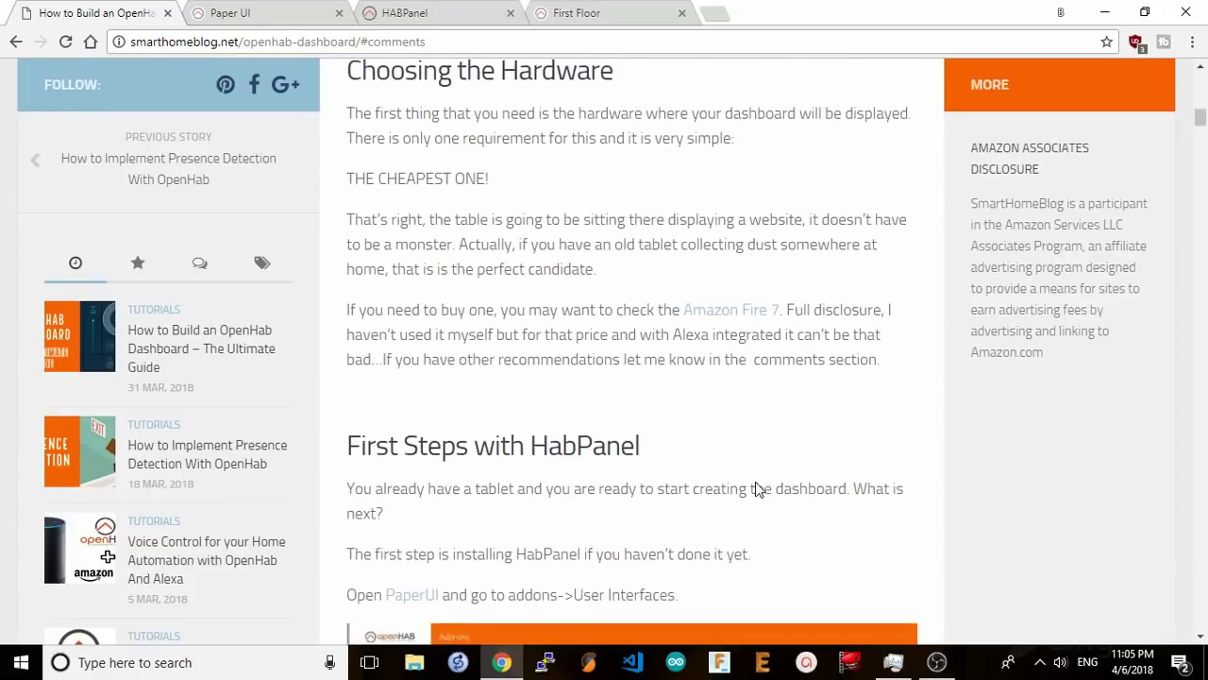
scroll(756, 482, down, 3)
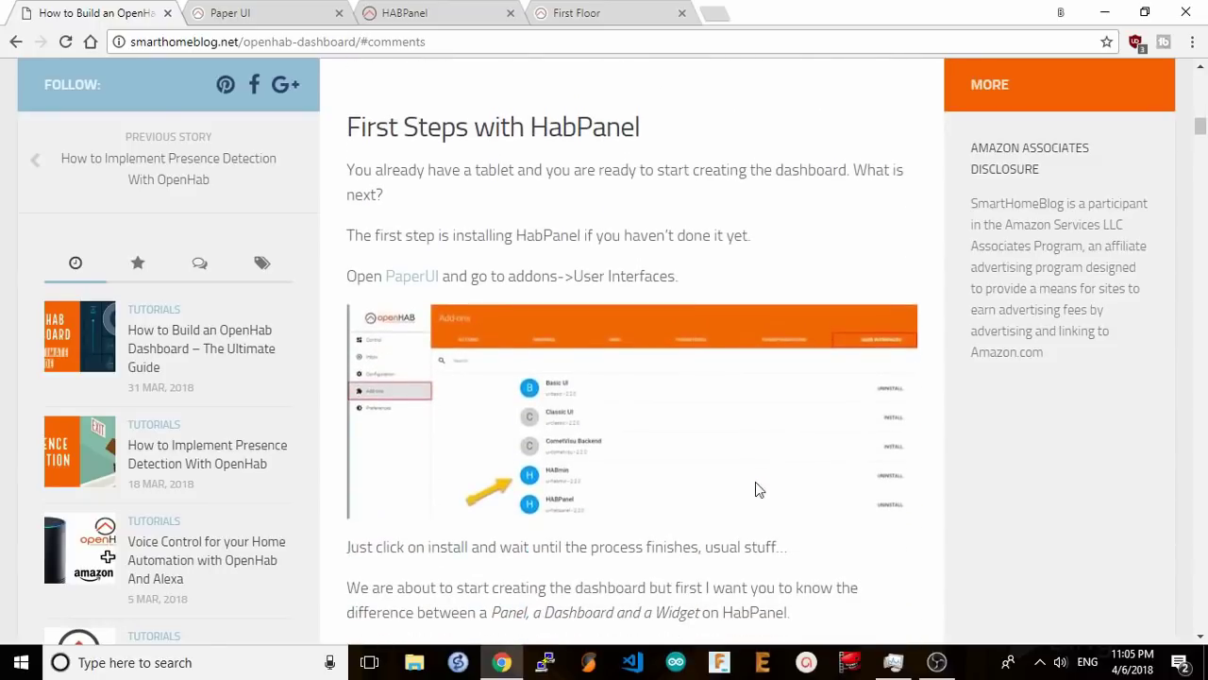
scroll(755, 489, down, 4)
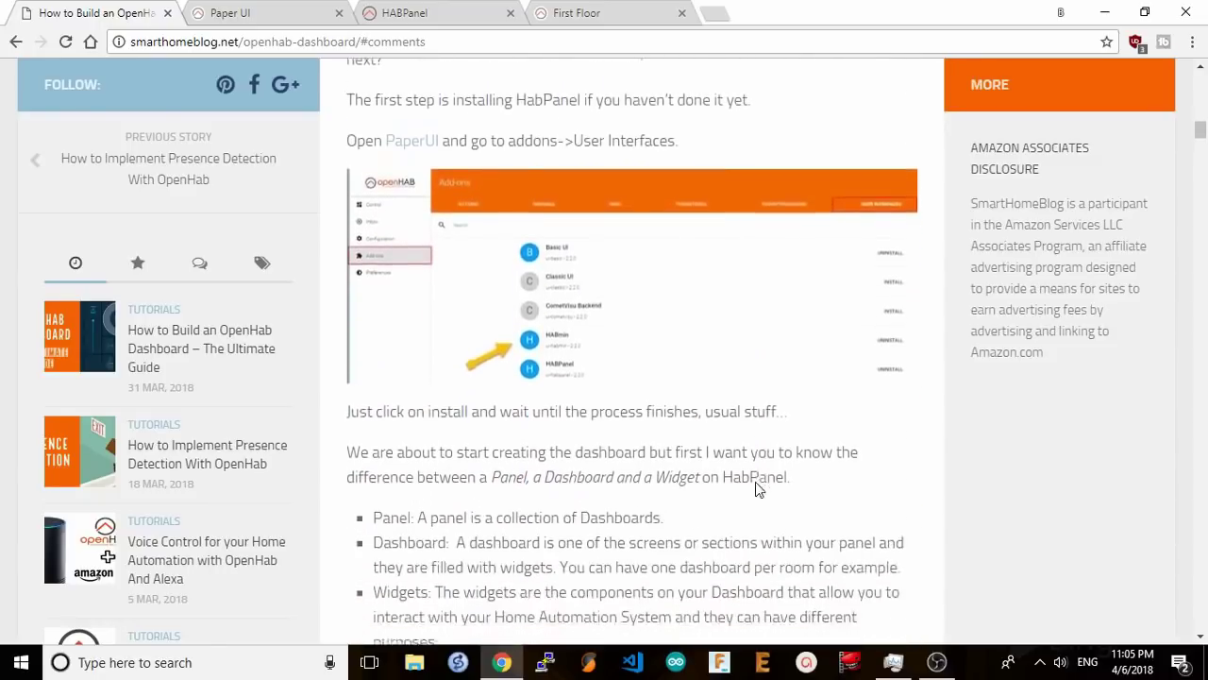
scroll(757, 488, down, 4)
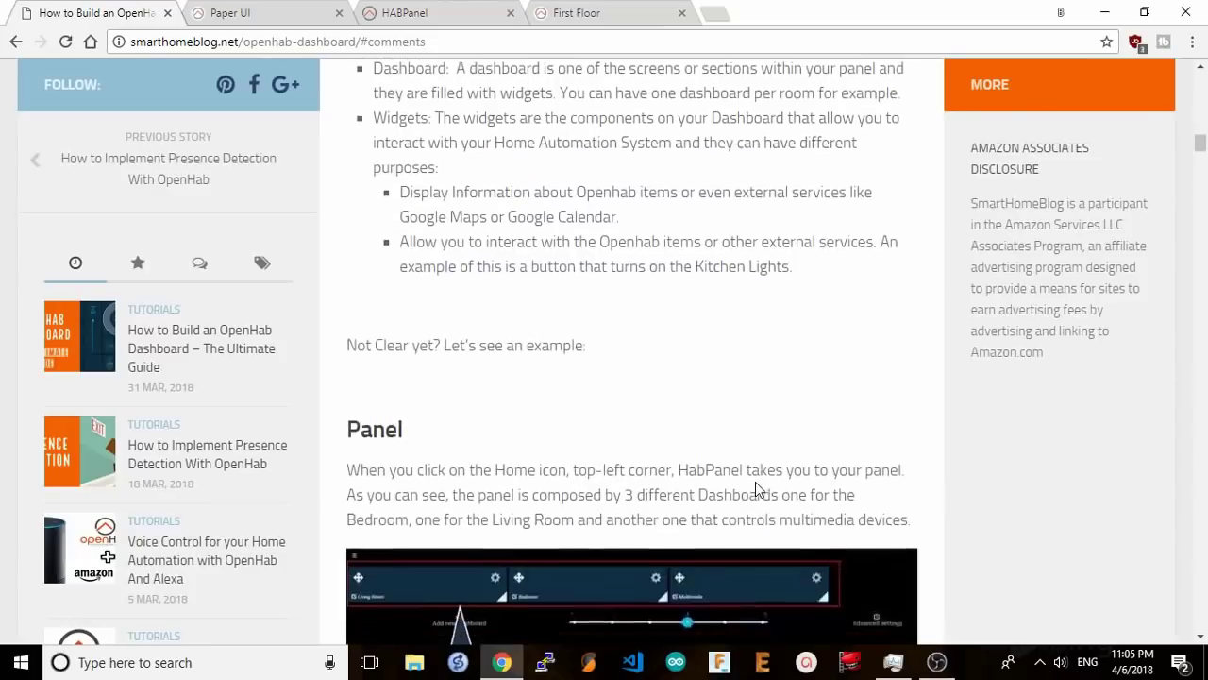
scroll(758, 488, down, 2)
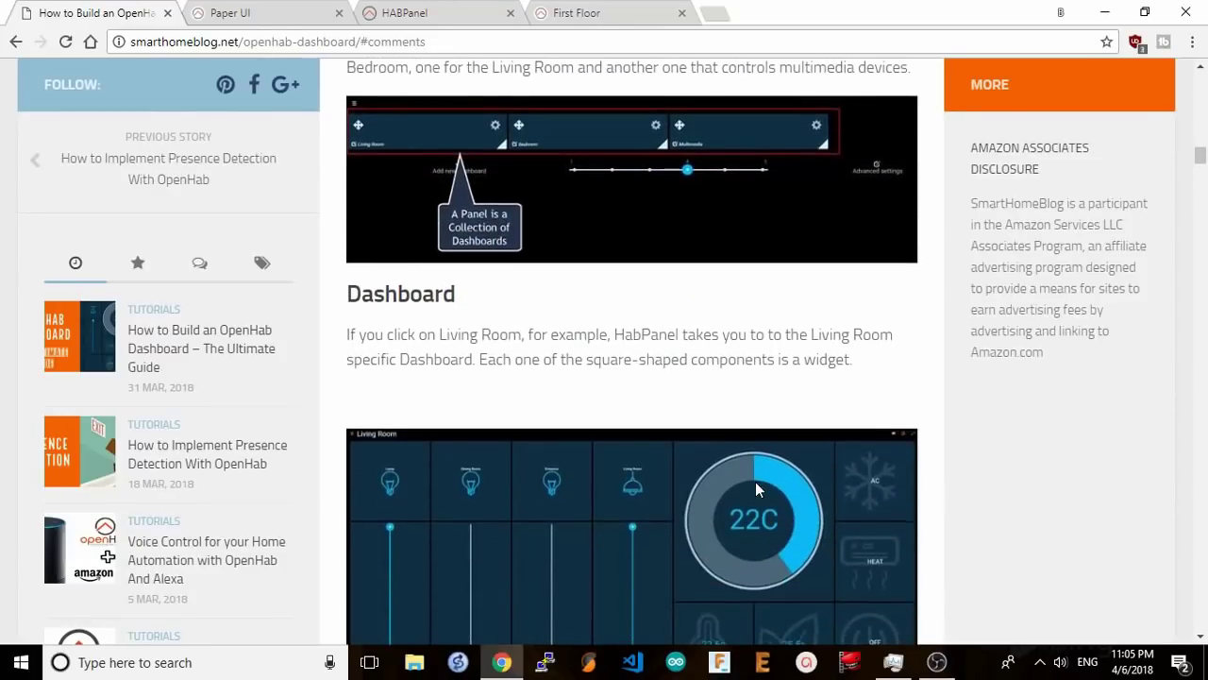
scroll(755, 489, down, 4)
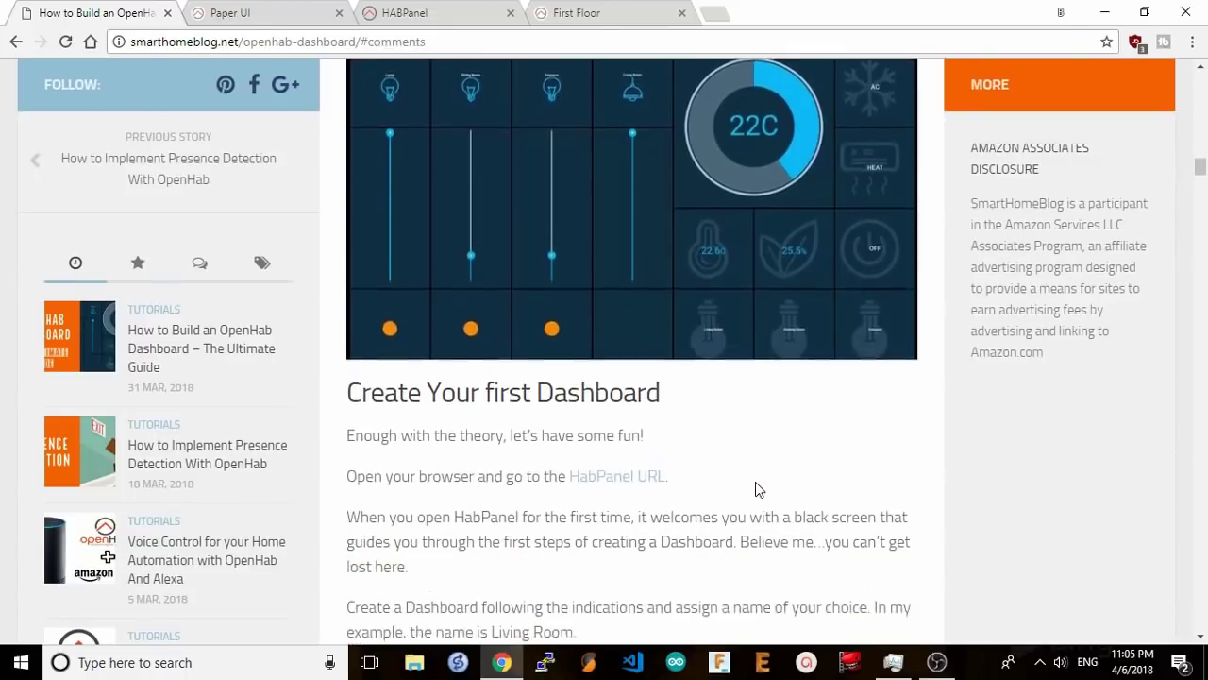
scroll(755, 489, down, 5)
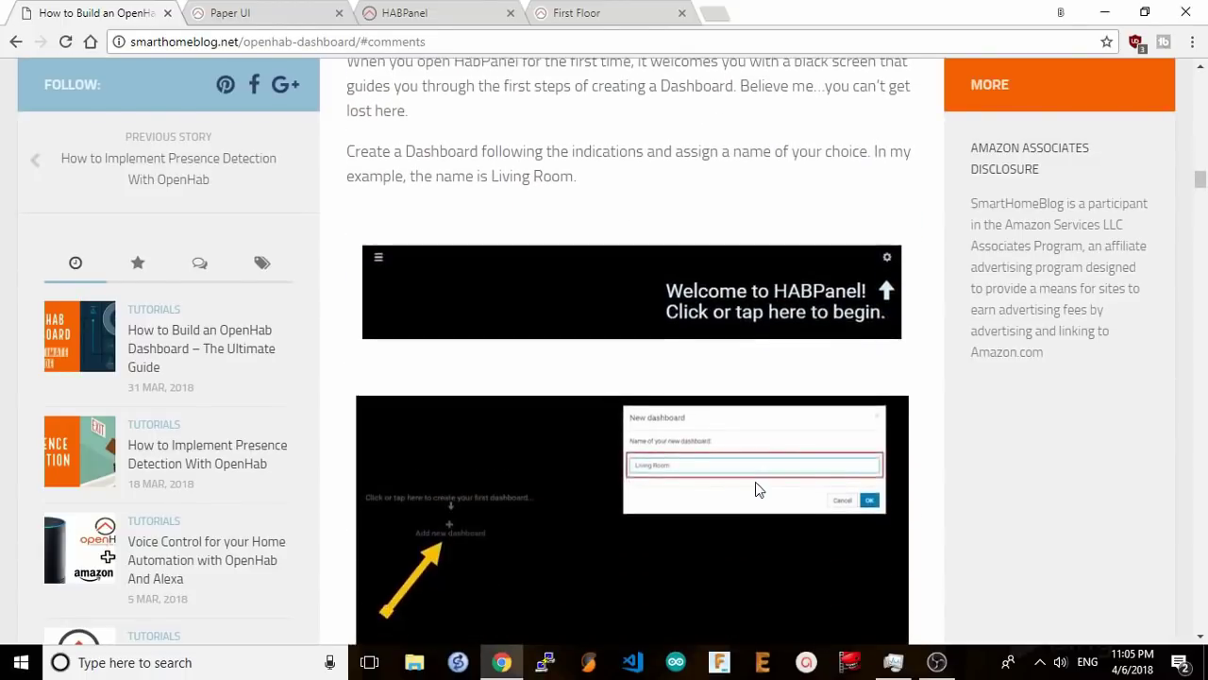
scroll(755, 489, down, 1)
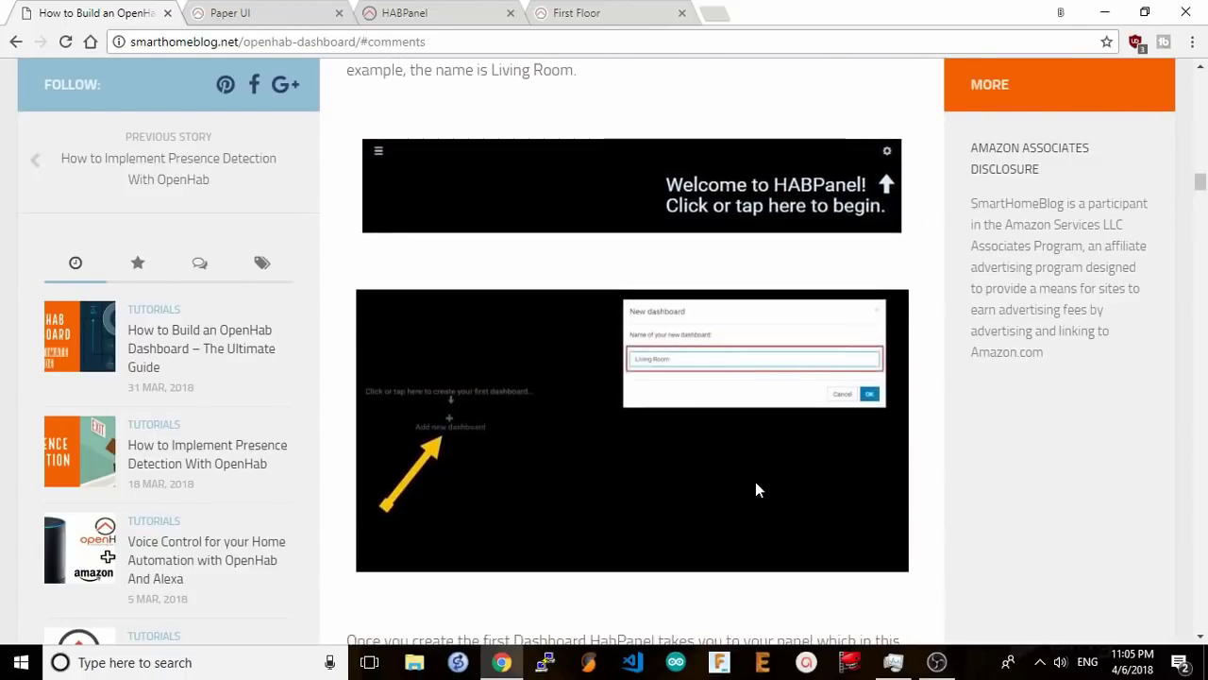
click(264, 12)
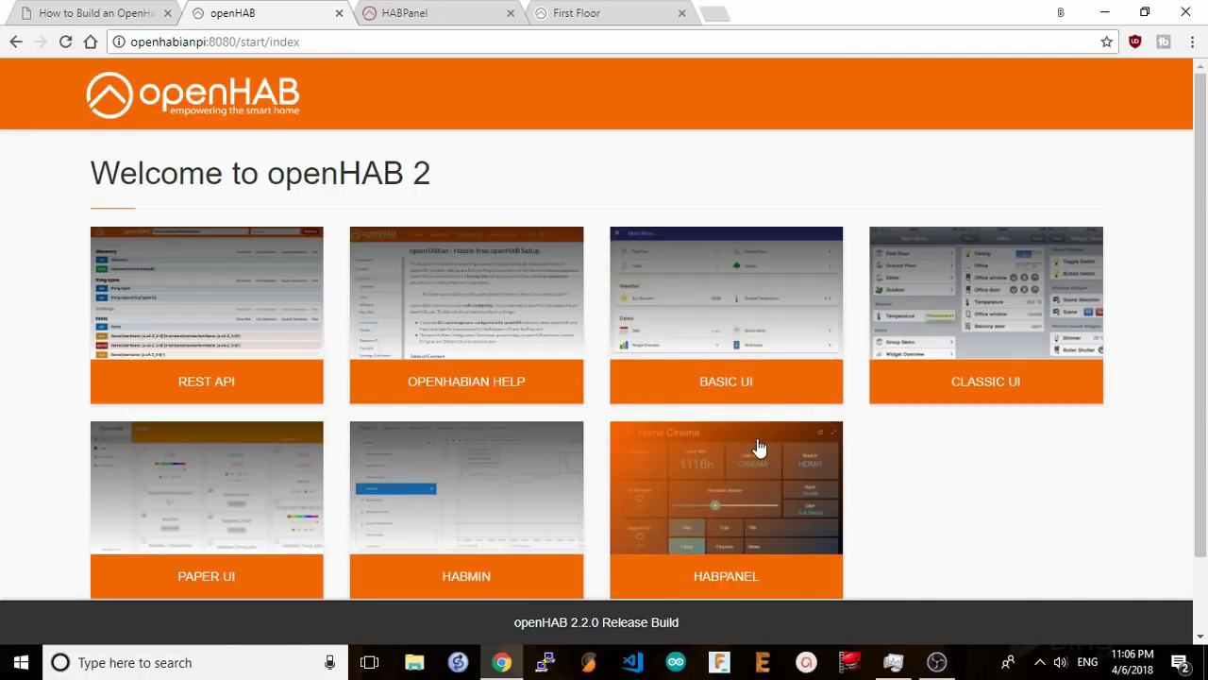
Launch HABPanel from the openHAB start page and put its dashboard grid into edit mode
click(759, 478)
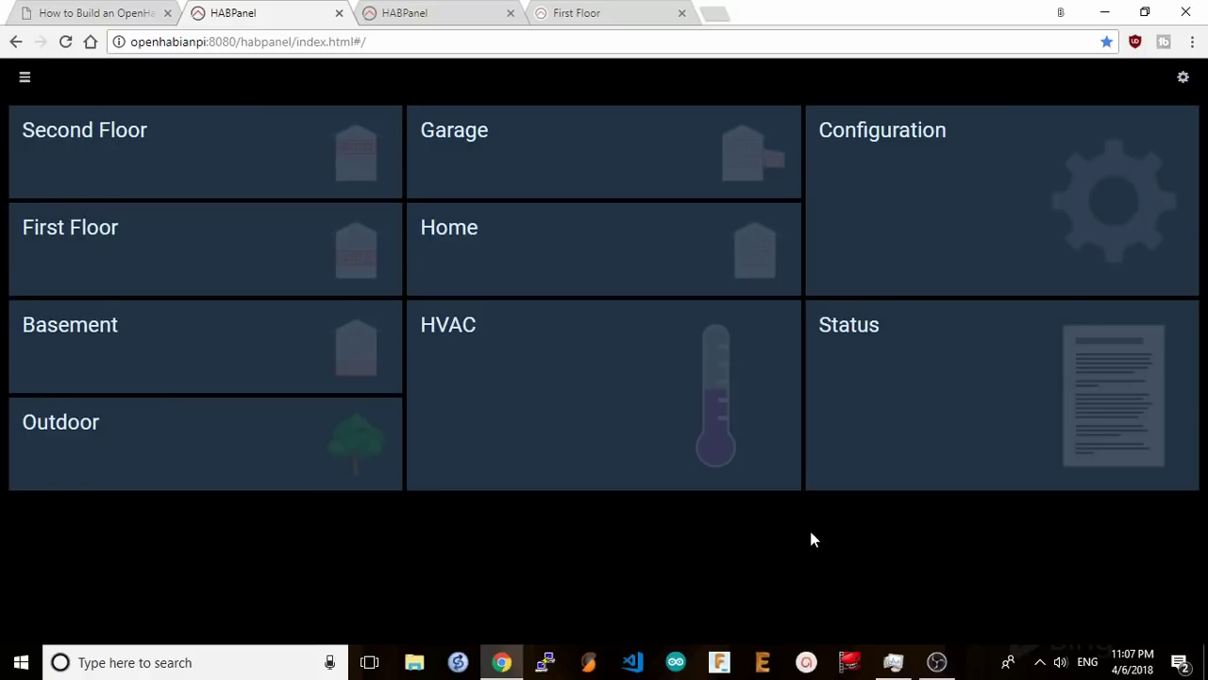
click(1182, 79)
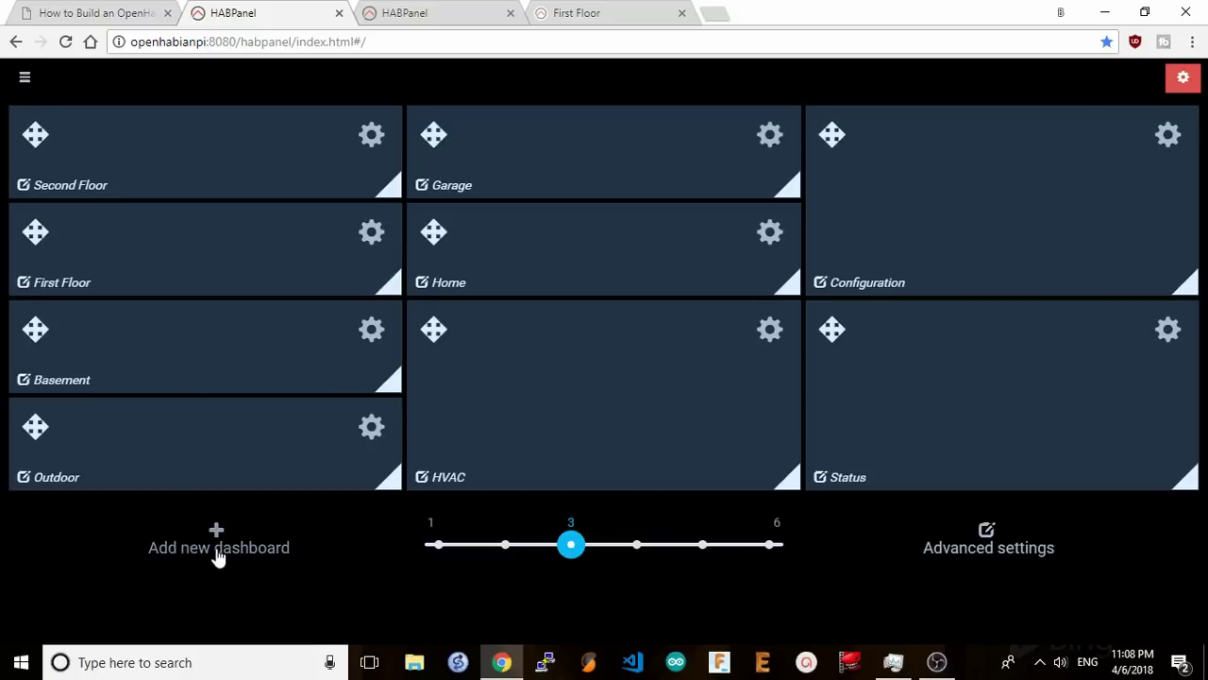
Add a new dashboard named 'Name' and review the updated grid
click(218, 552)
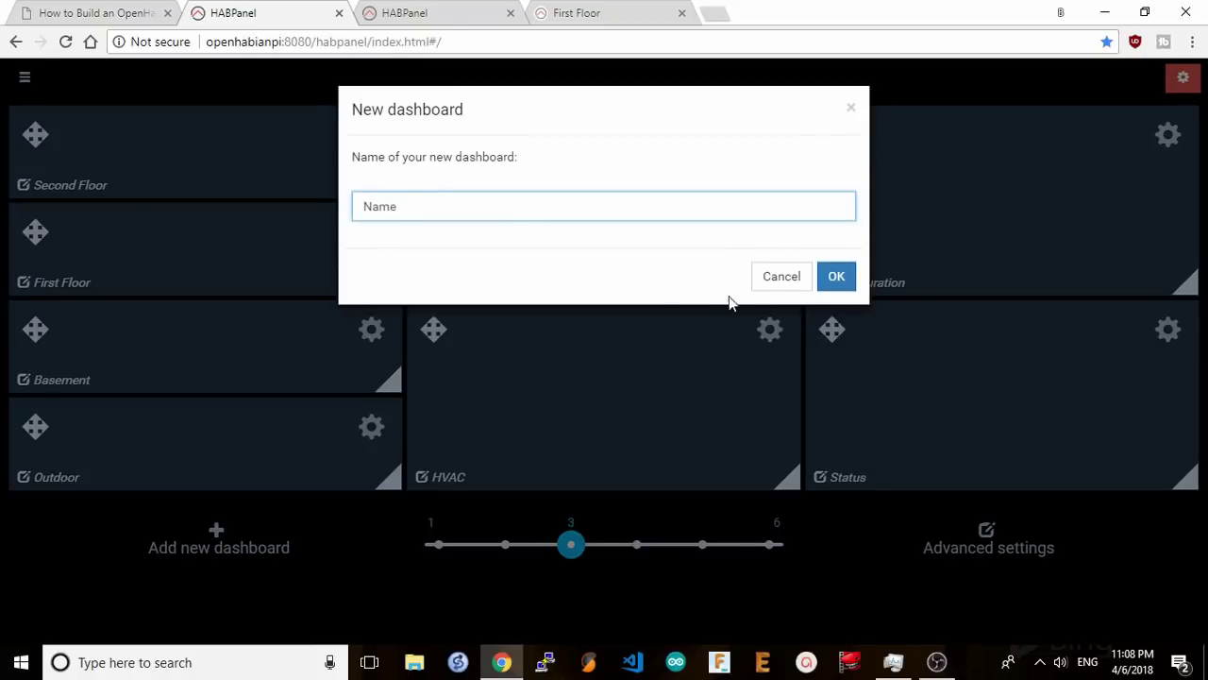
text(Name)
click(837, 276)
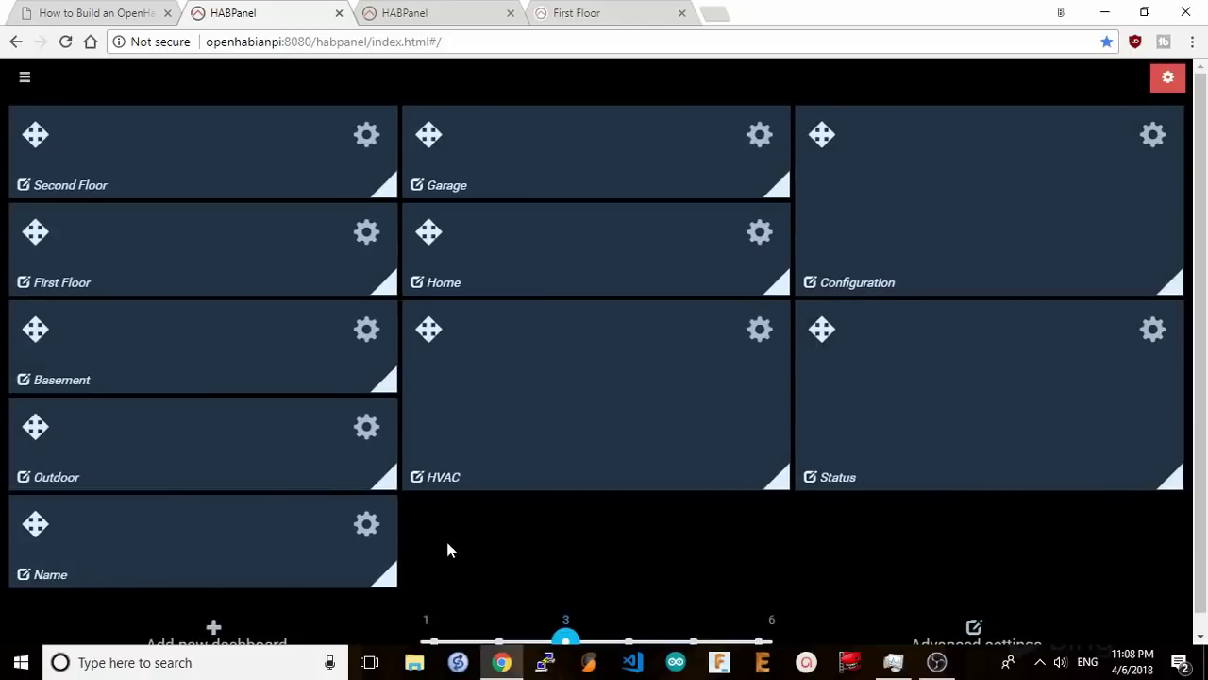
scroll(608, 542, down, 1)
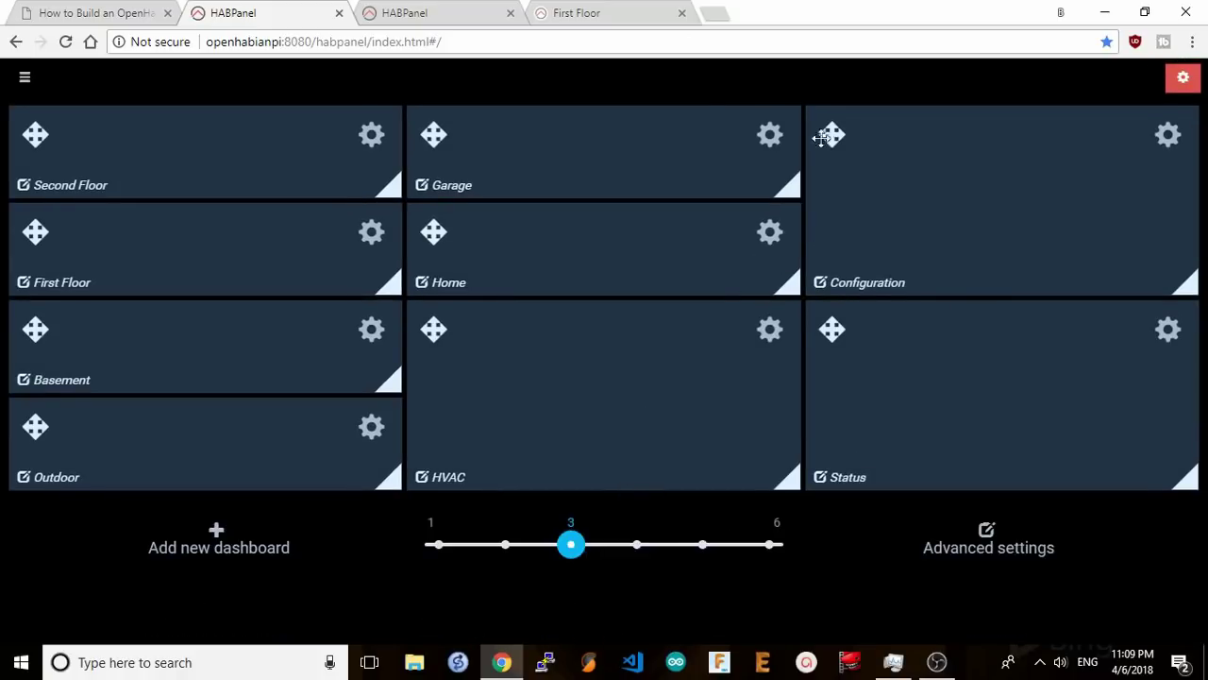
click(1182, 79)
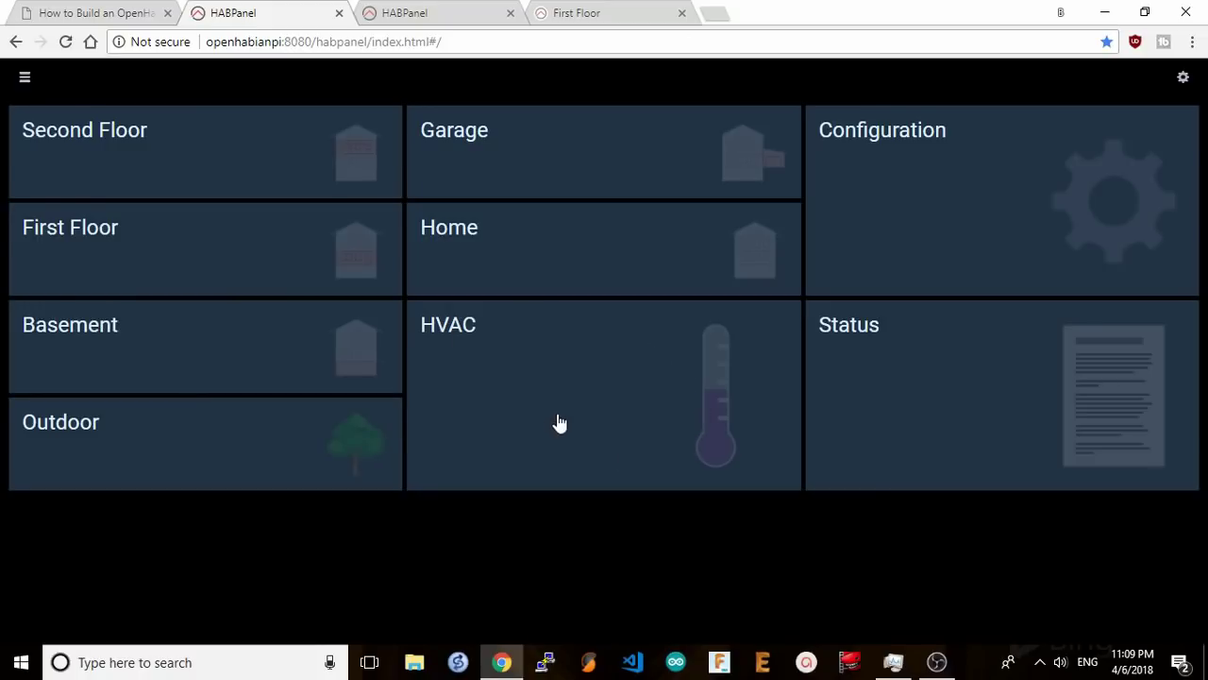
Open the Status dashboard and show the sidebar of dashboards
click(378, 434)
click(24, 77)
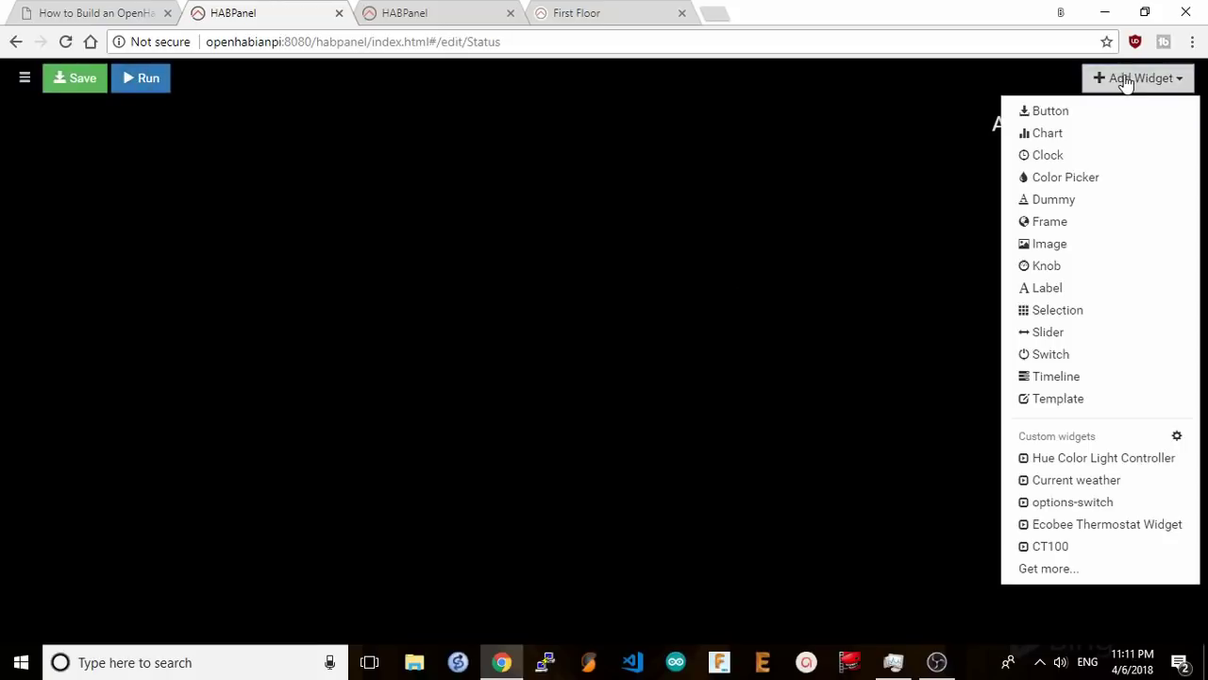
Add a dummy widget linked to Weather_Temperature and named 'Outside temperature'
click(1084, 204)
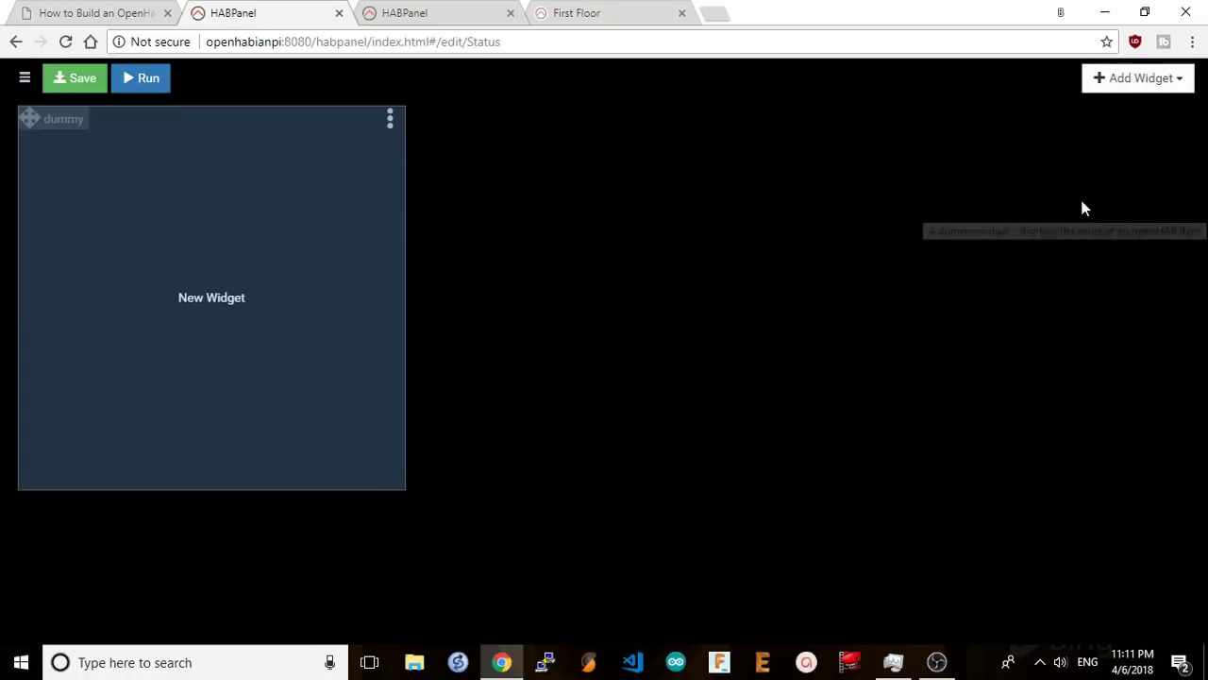
click(390, 118)
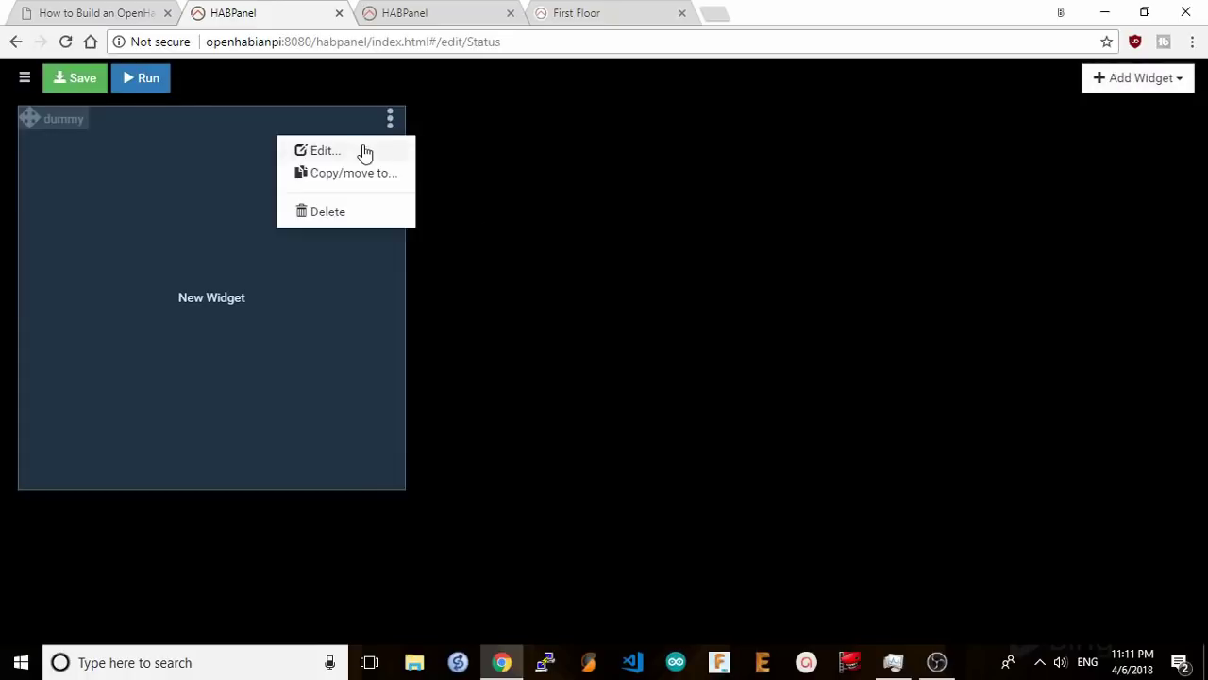
click(364, 151)
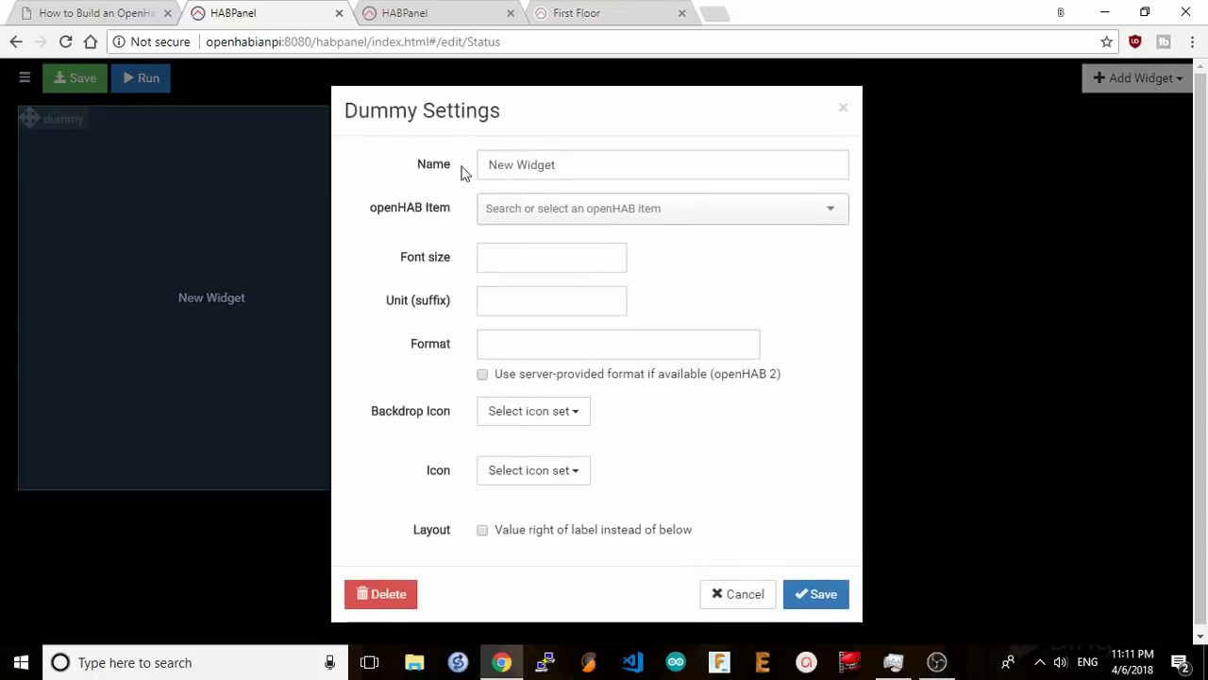
click(559, 215)
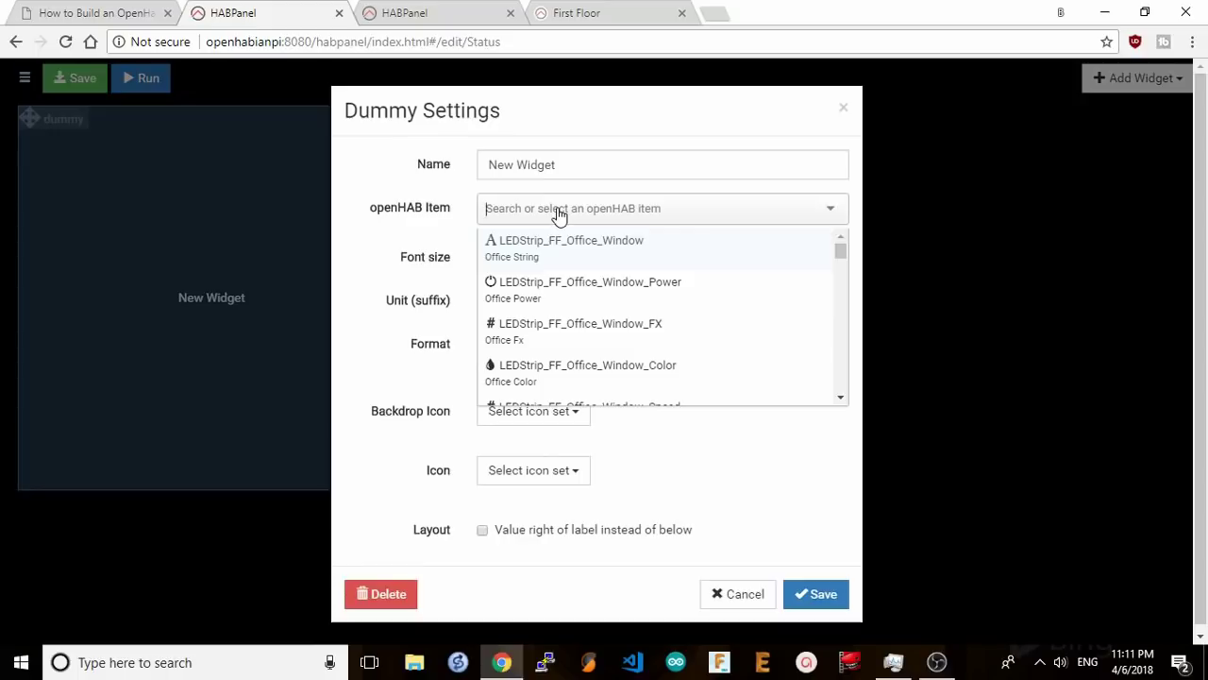
text(temperat)
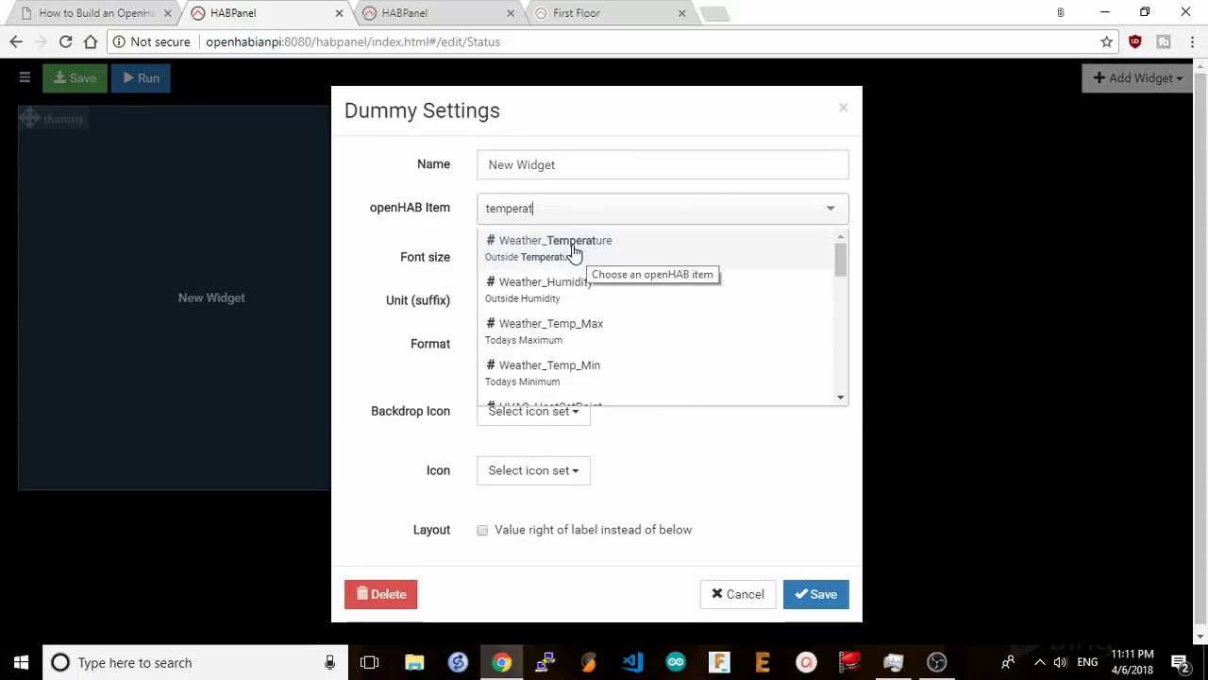
click(574, 251)
drag(559, 165, 472, 165)
text(Outside)
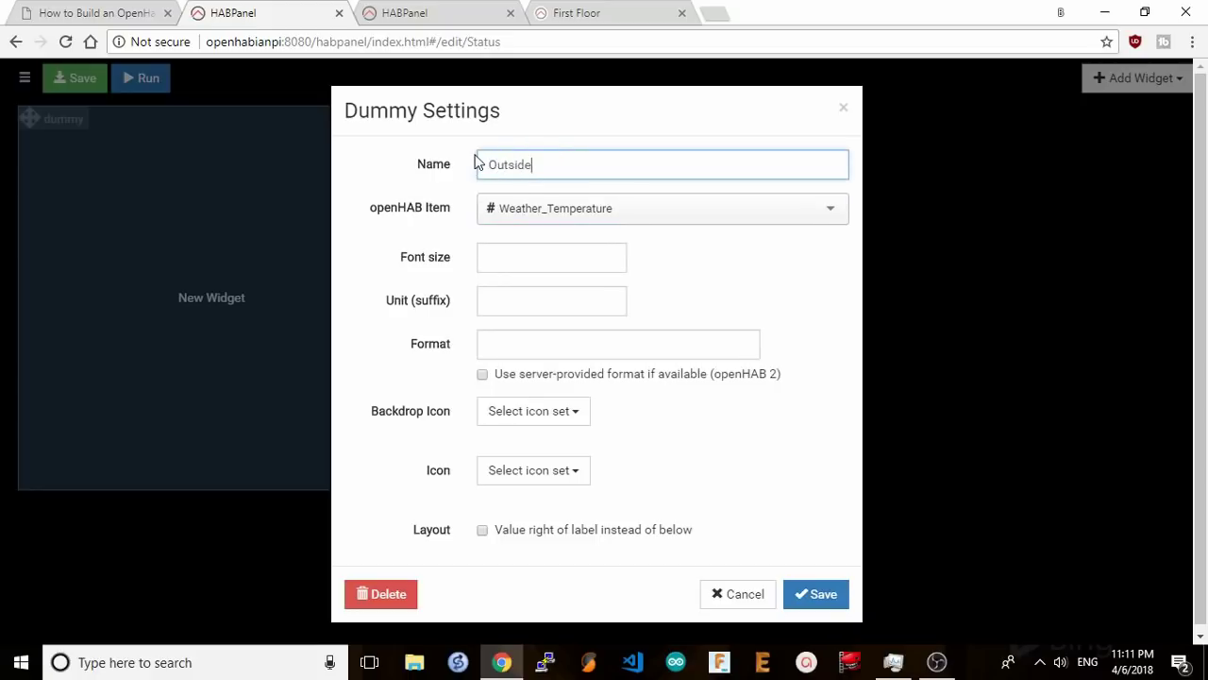
text( temperature)
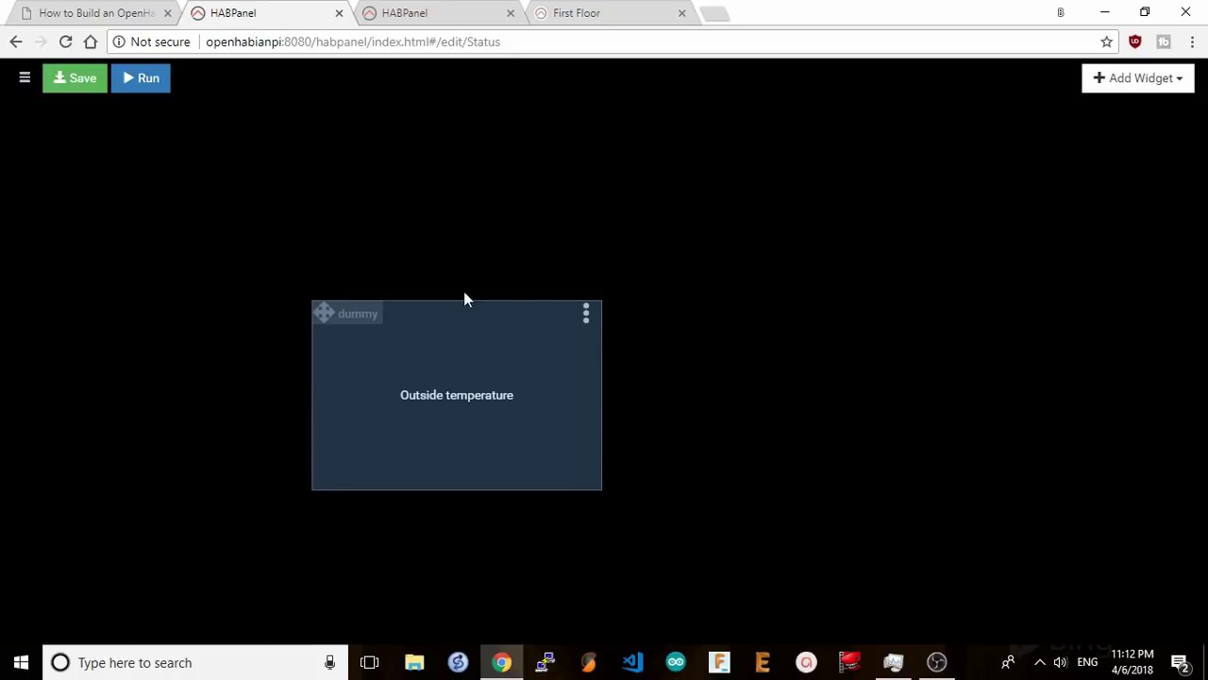
Save the Status dashboard with its Outside temperature widget and view it running
click(73, 84)
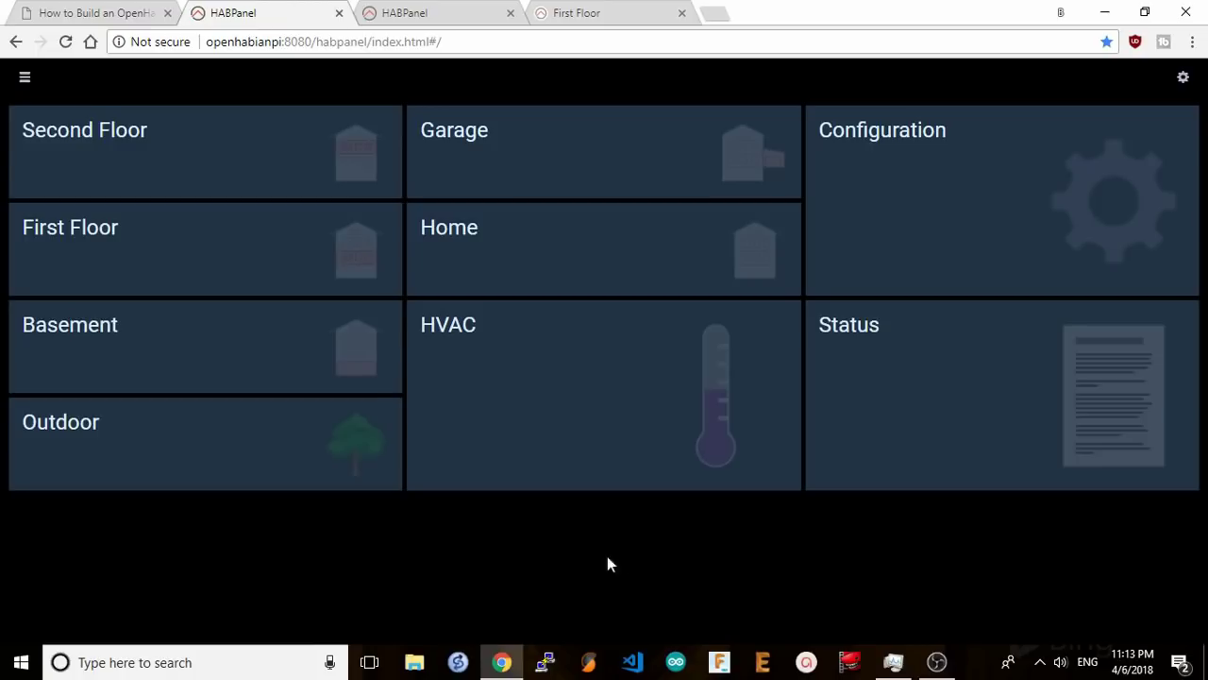
Open First Floor and give the Cabinets lights a blue colour with the Noise effect
click(70, 246)
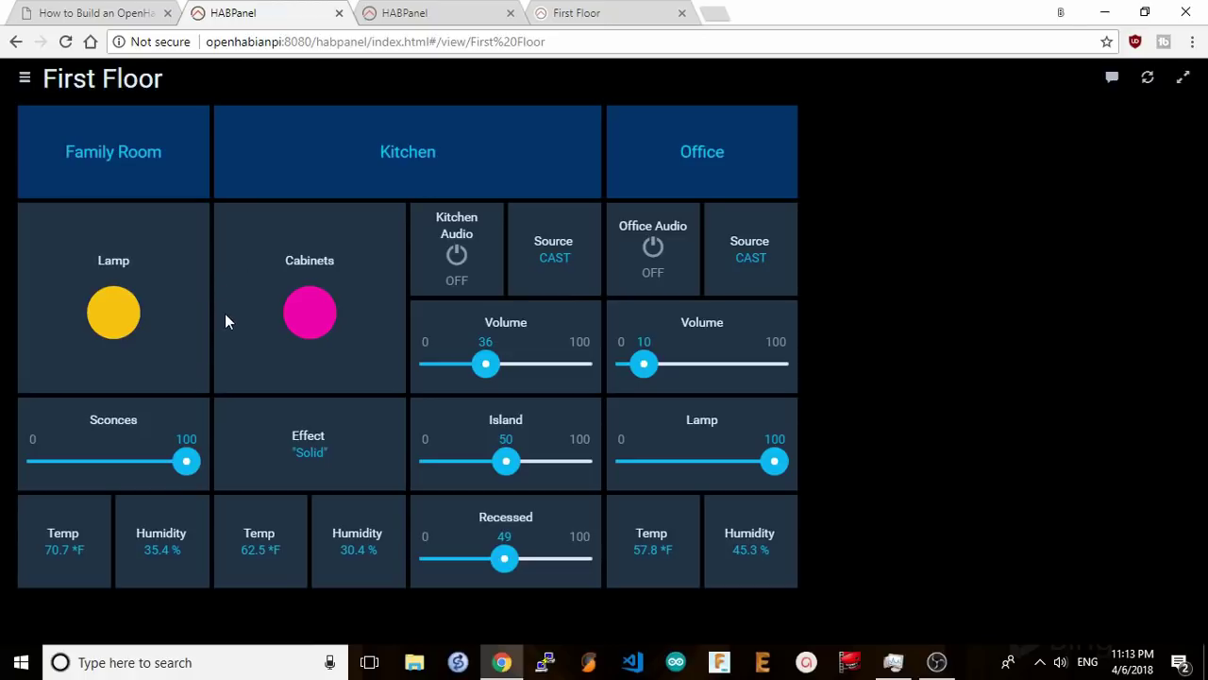
click(319, 316)
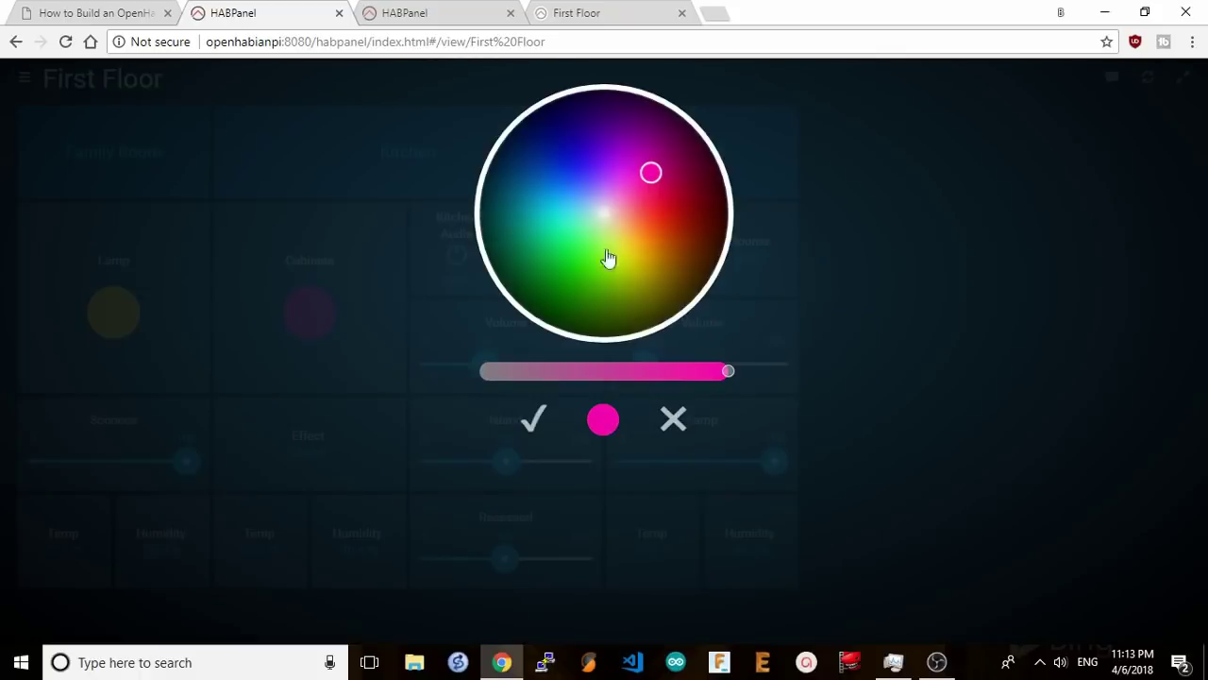
click(567, 153)
click(533, 418)
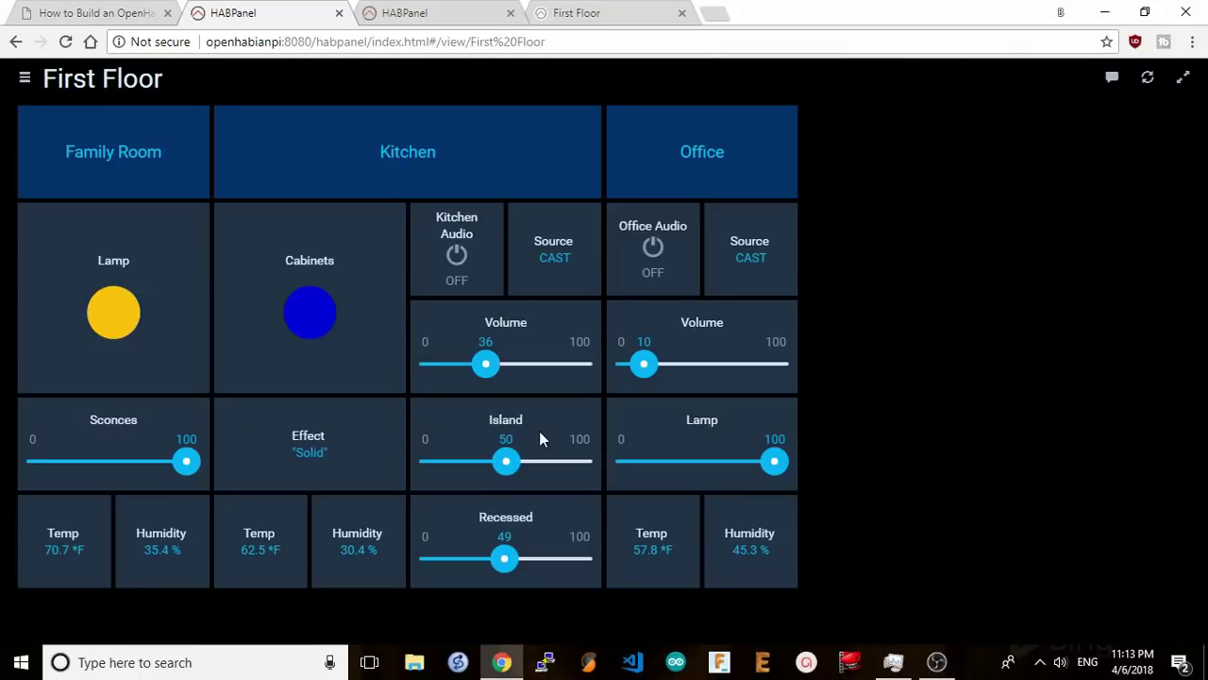
click(325, 460)
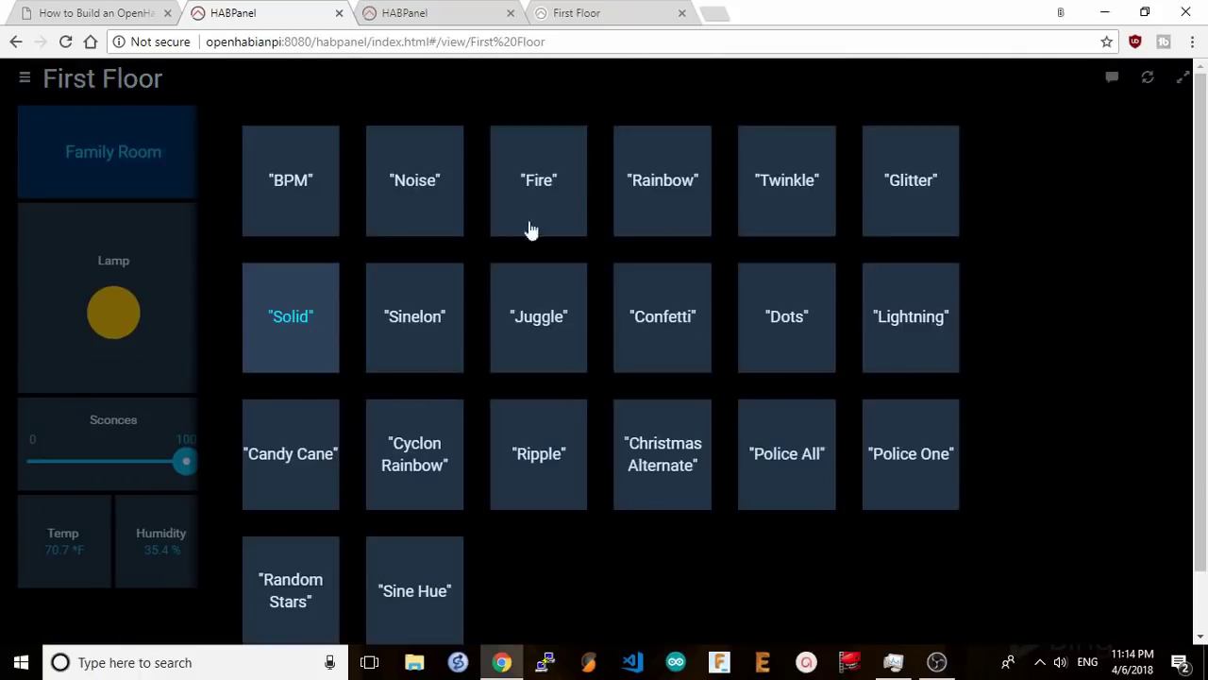
click(418, 177)
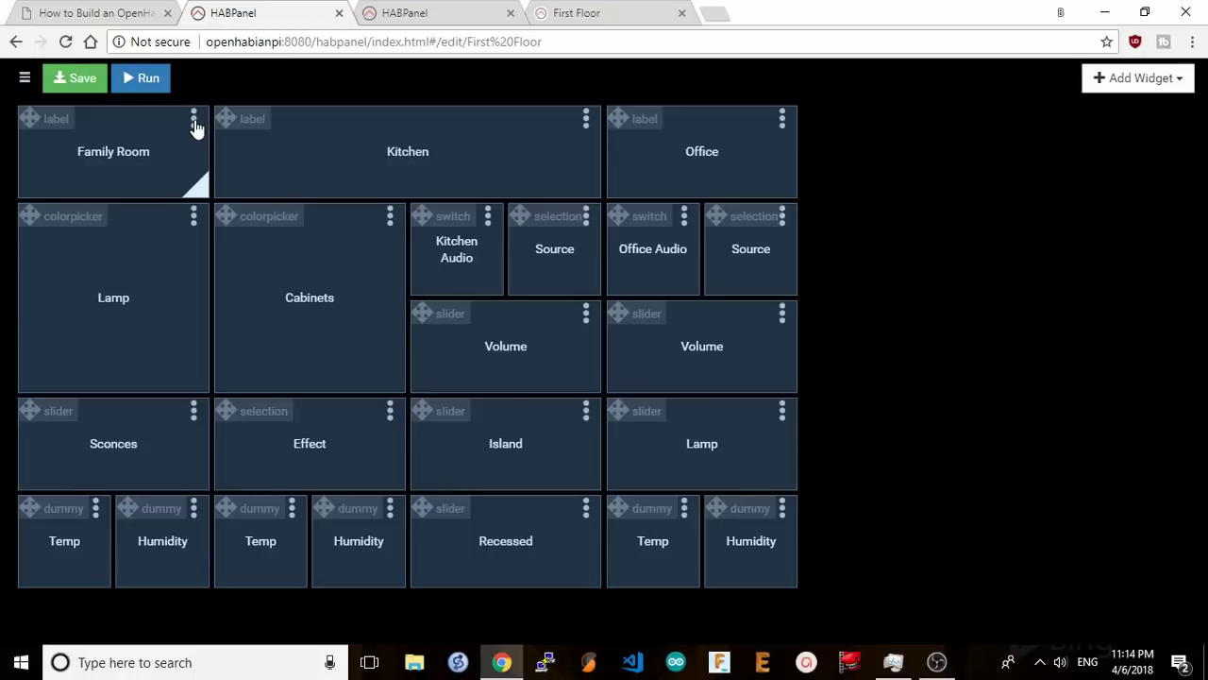
Copy the Family Room label widget to the Second Floor dashboard
click(194, 123)
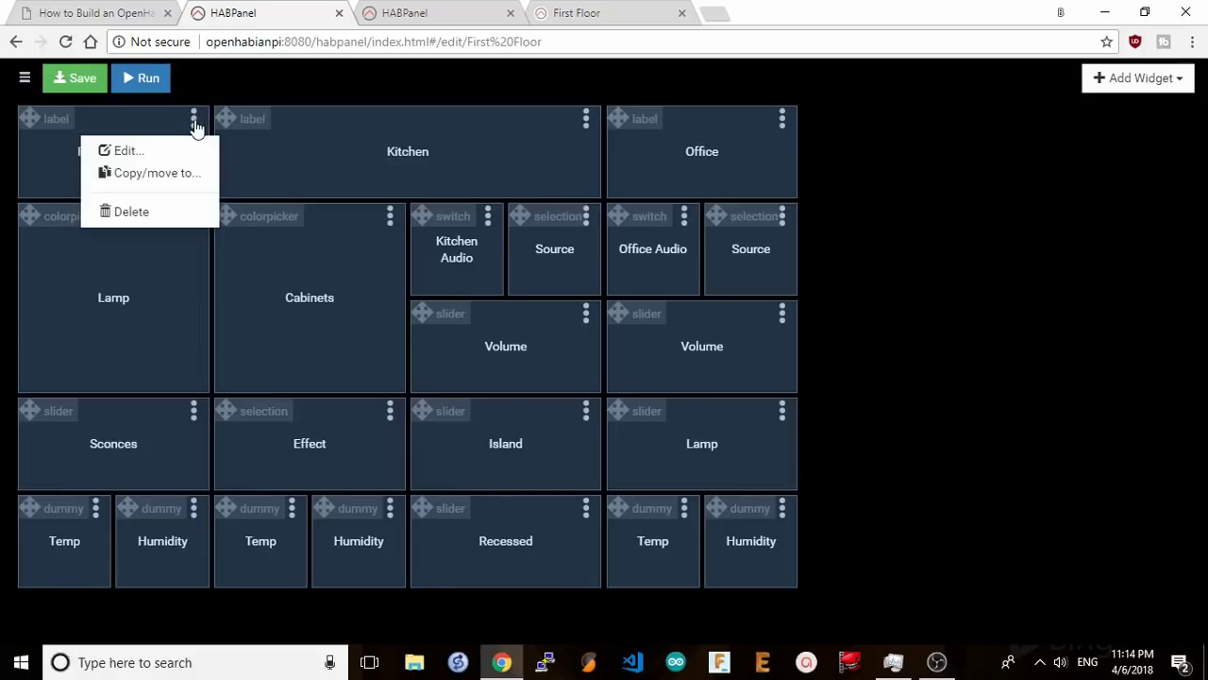
click(159, 176)
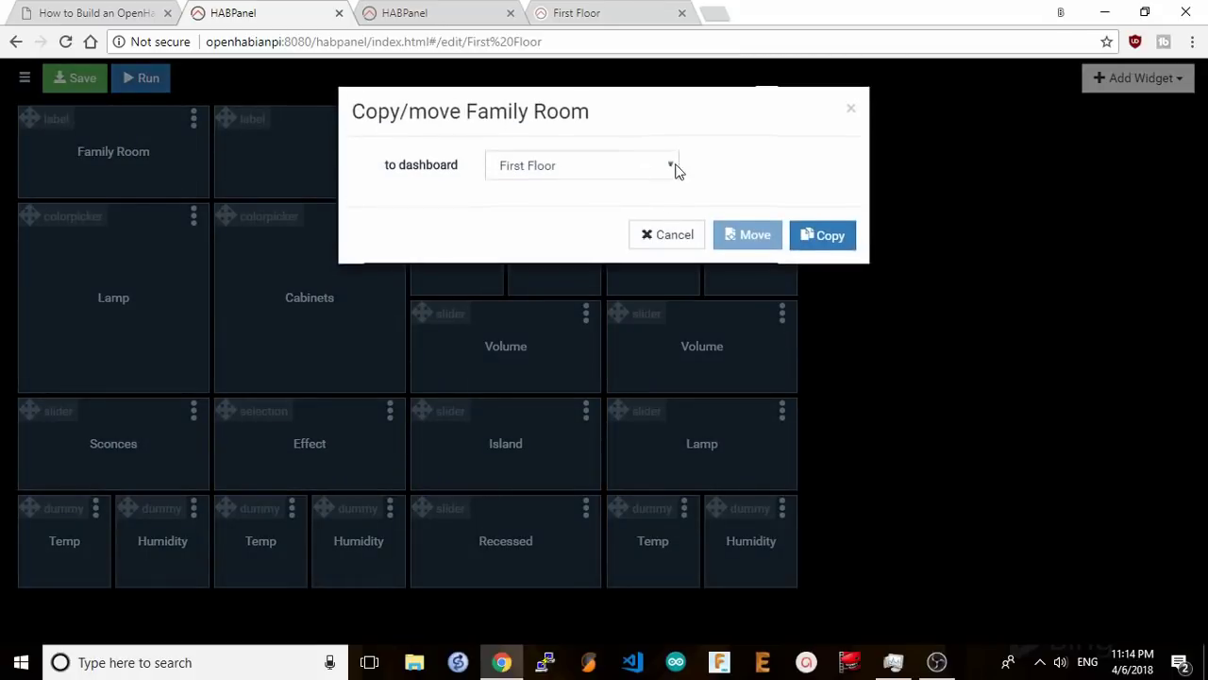
click(672, 166)
click(610, 252)
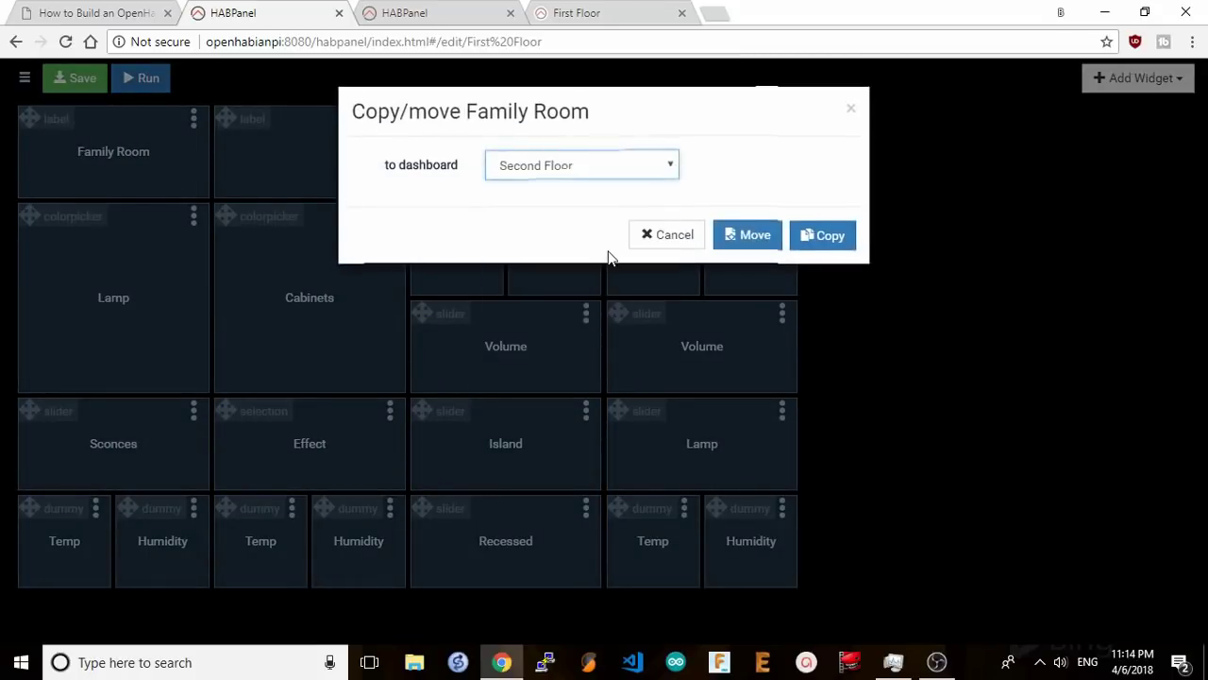
click(824, 236)
Copy the Sconces slider to Second Floor and go to the Second Floor dashboard
click(194, 411)
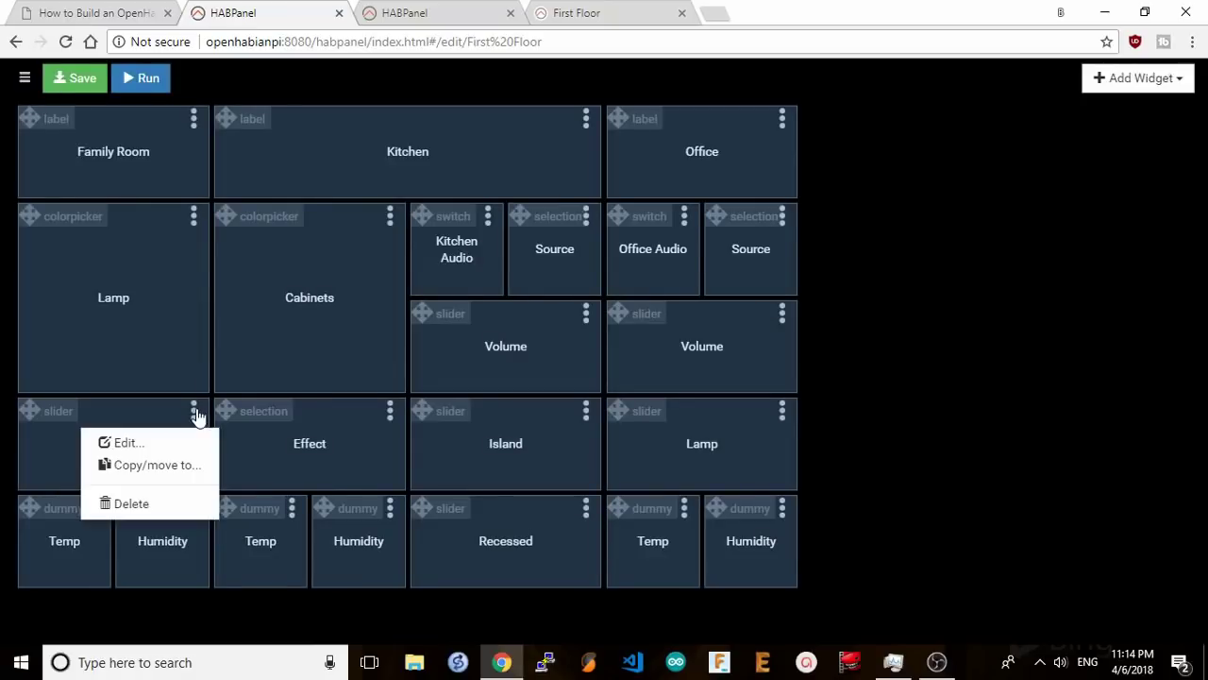
click(178, 466)
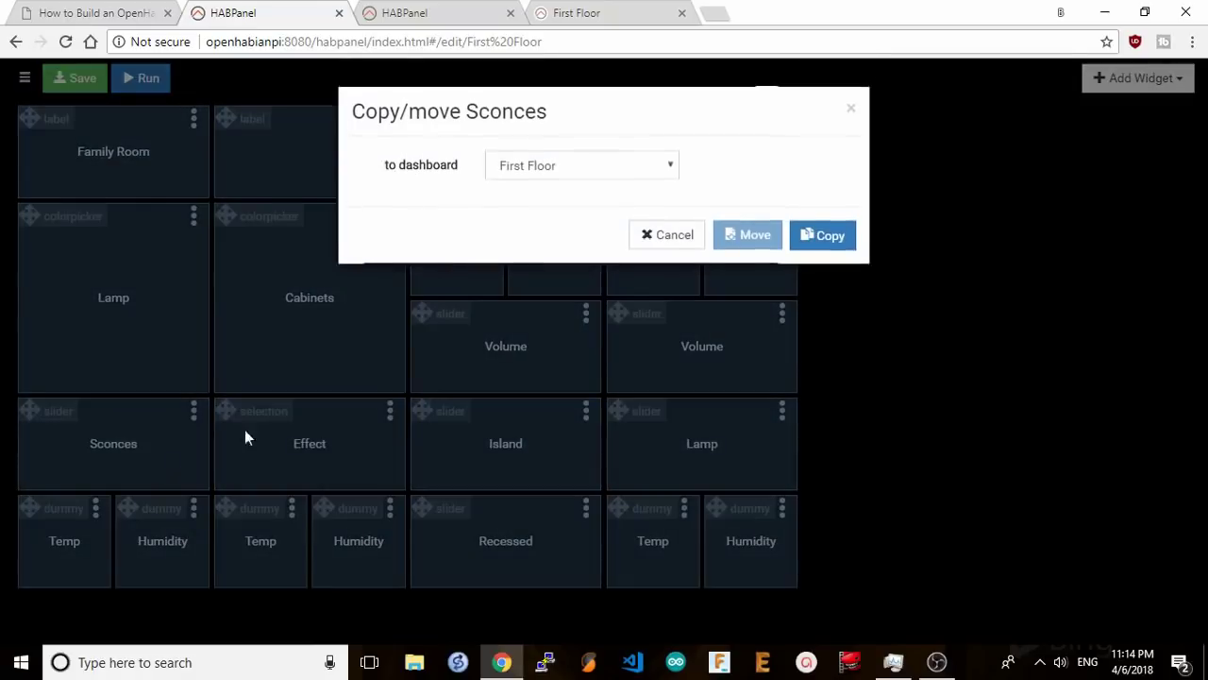
click(671, 165)
click(567, 250)
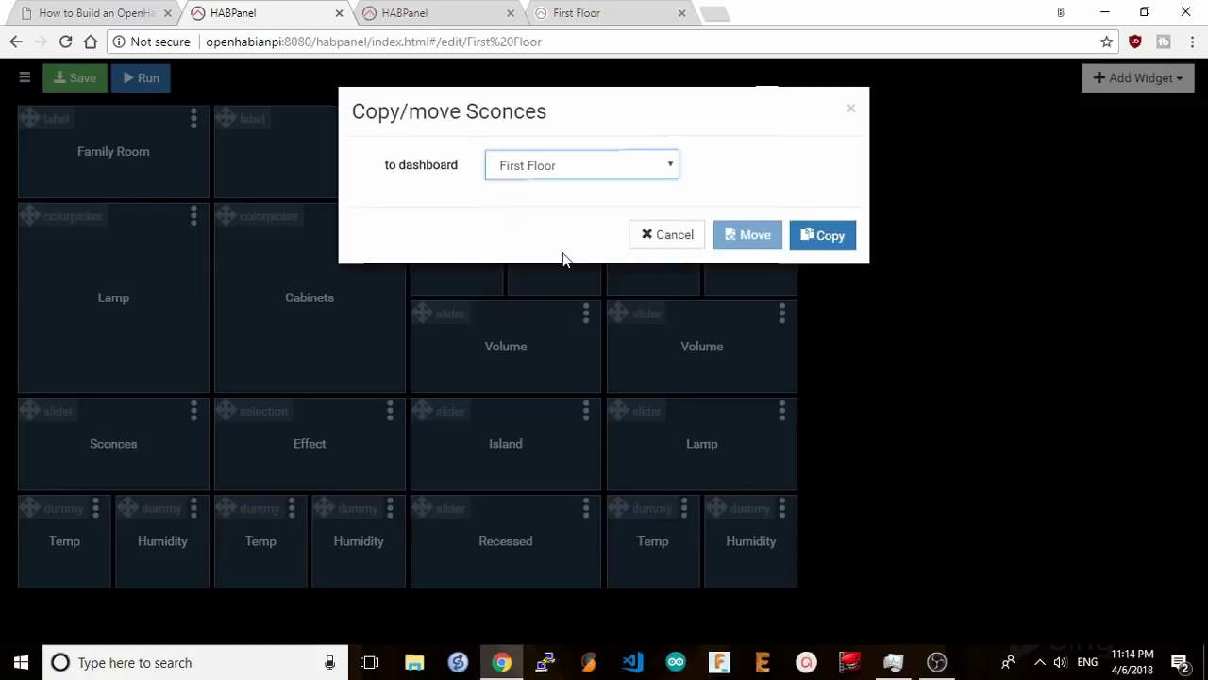
click(823, 235)
click(24, 80)
click(34, 166)
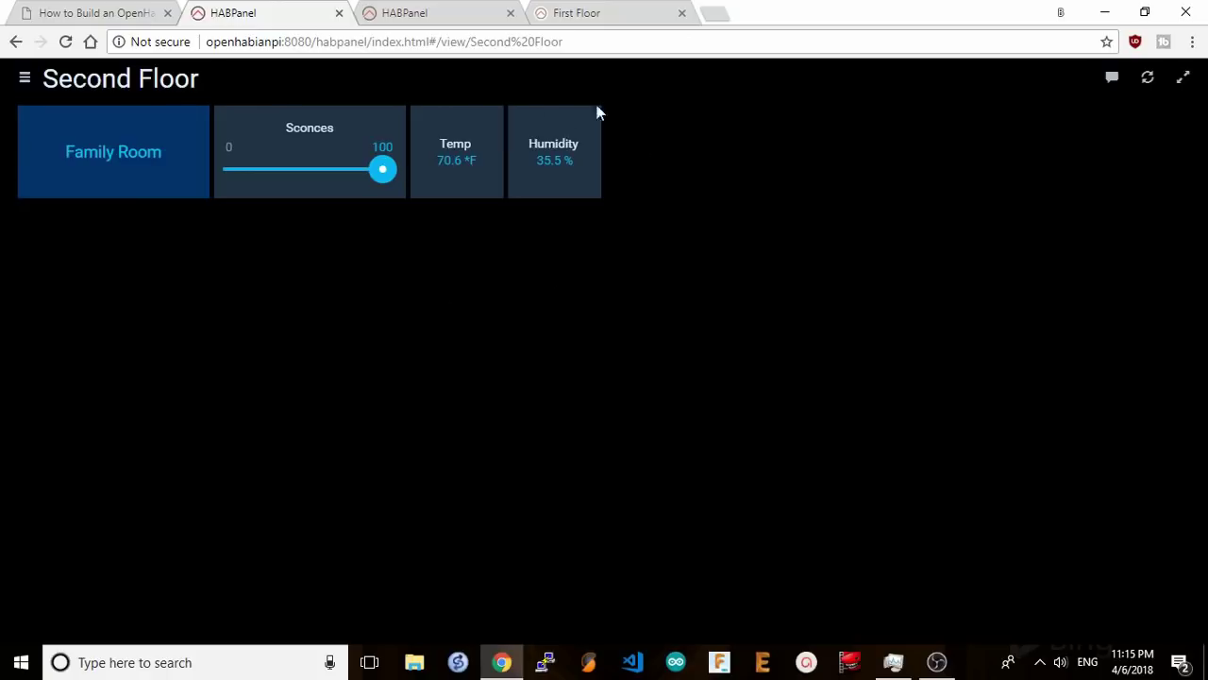
Rename the copied Family Room label on Second Floor to 'Master Bedroom' and save it
click(219, 82)
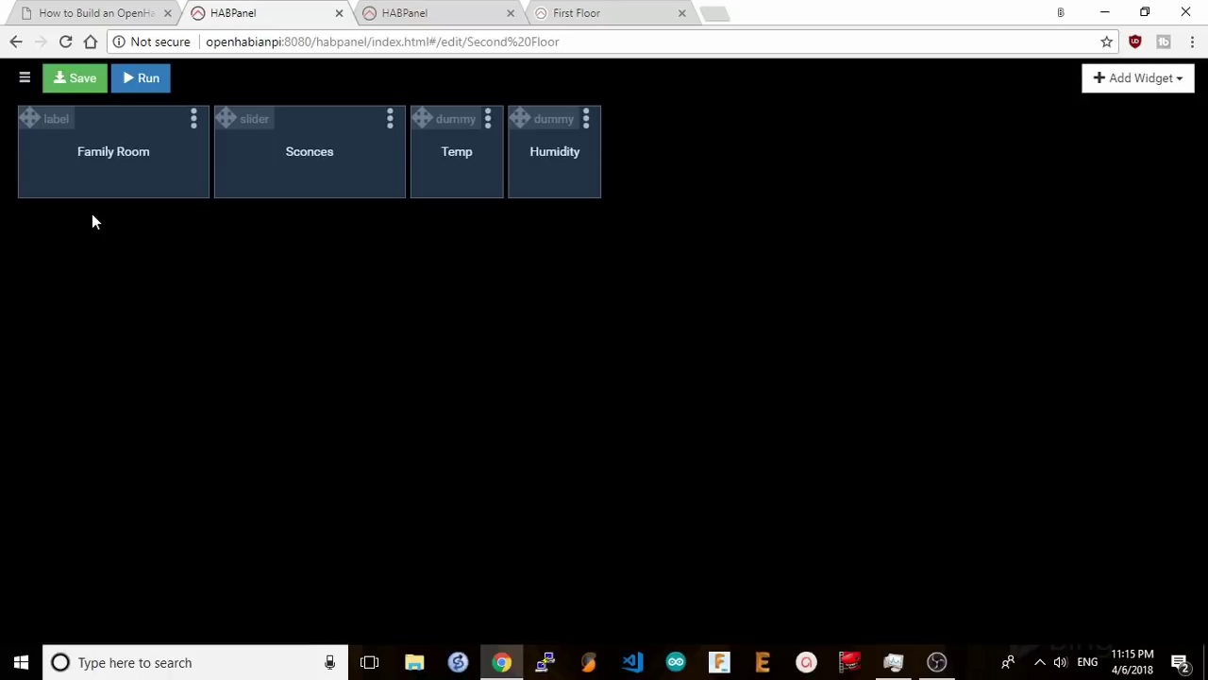
click(193, 121)
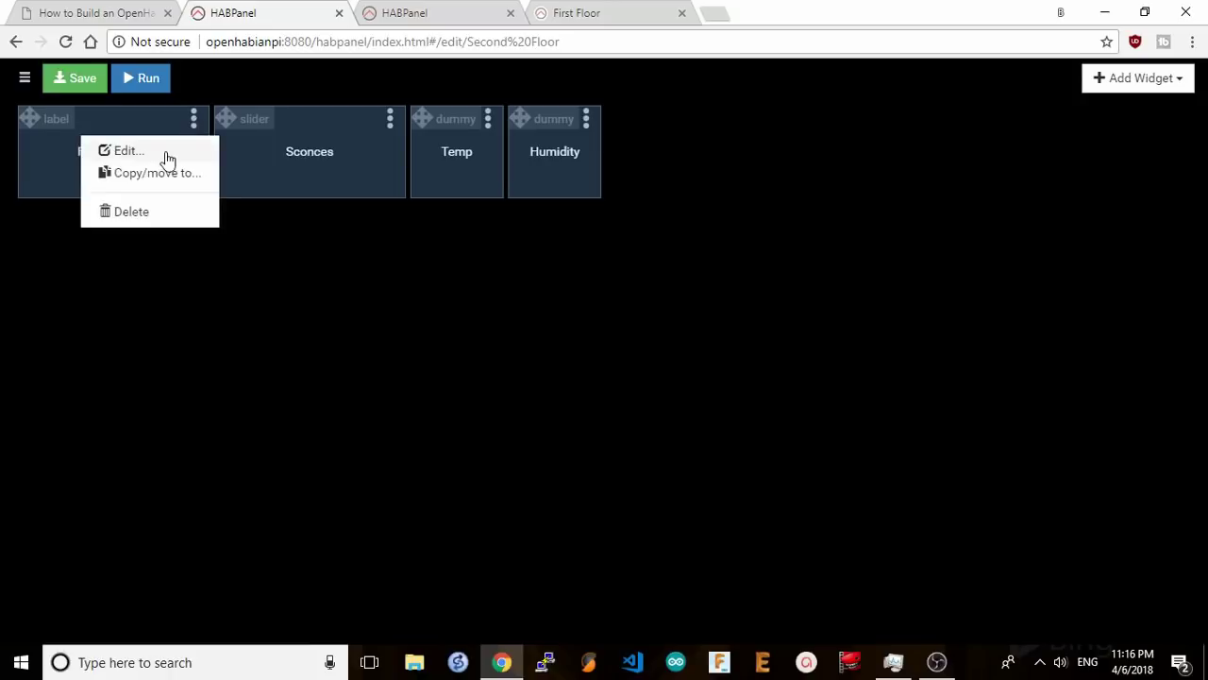
click(165, 153)
drag(611, 174, 417, 163)
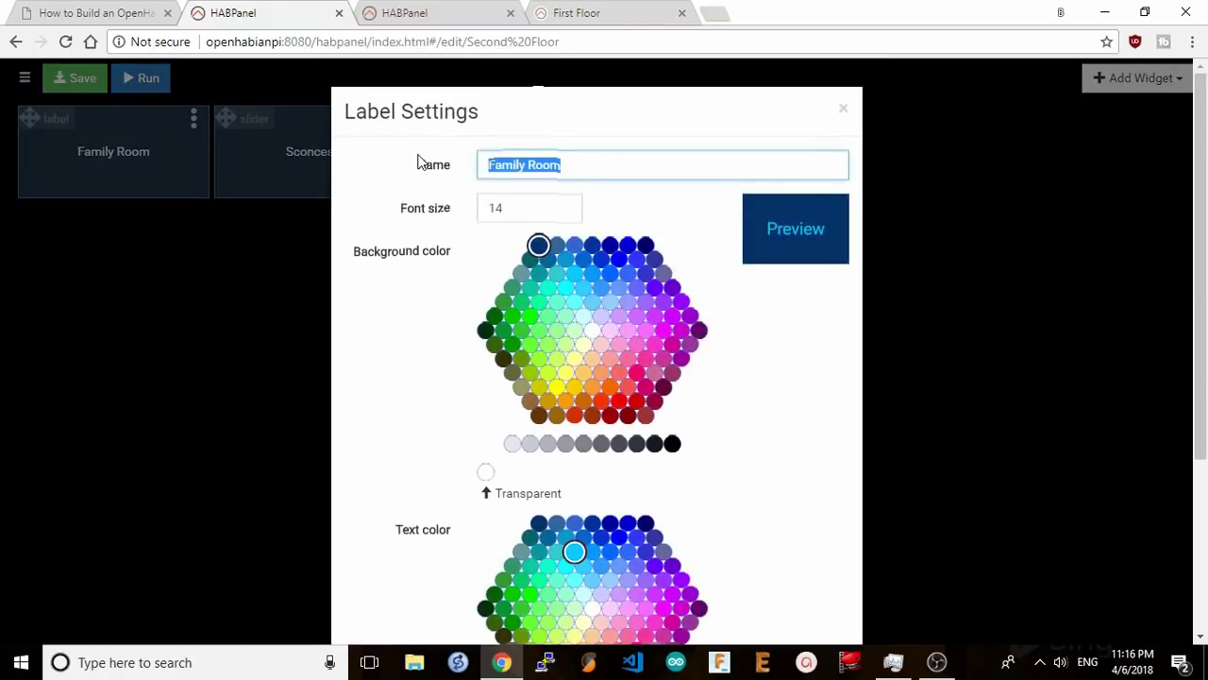
text(Master Bed)
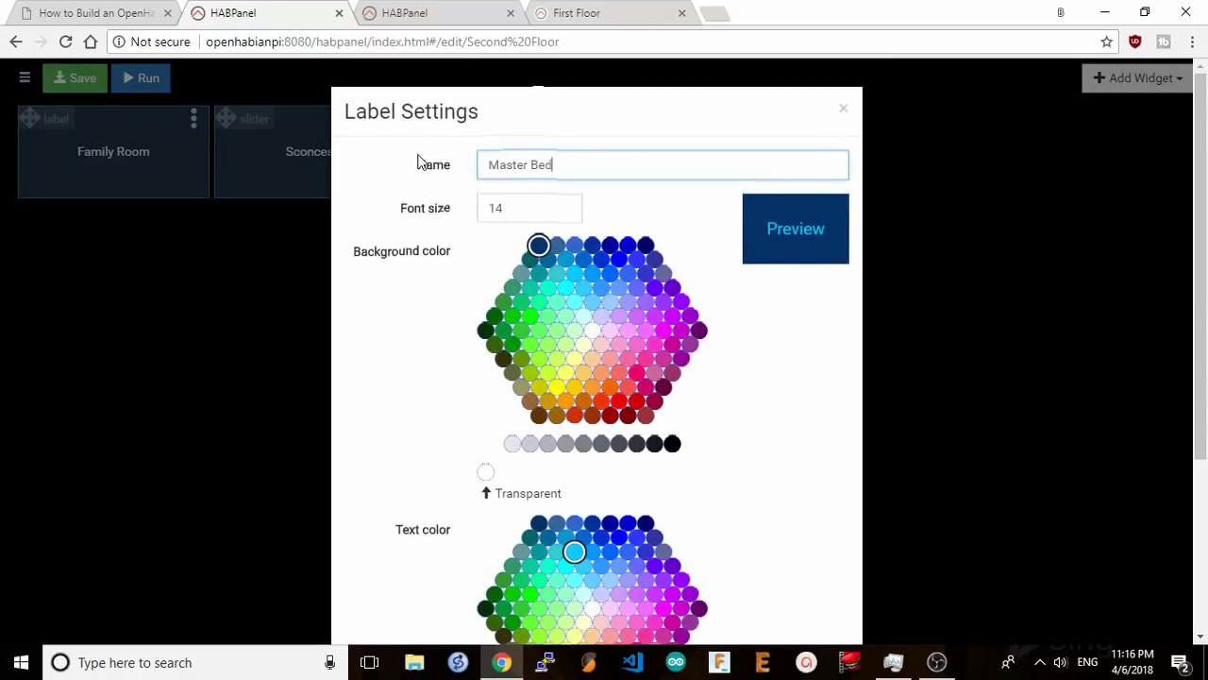
text(room)
scroll(852, 517, down, 3)
click(819, 586)
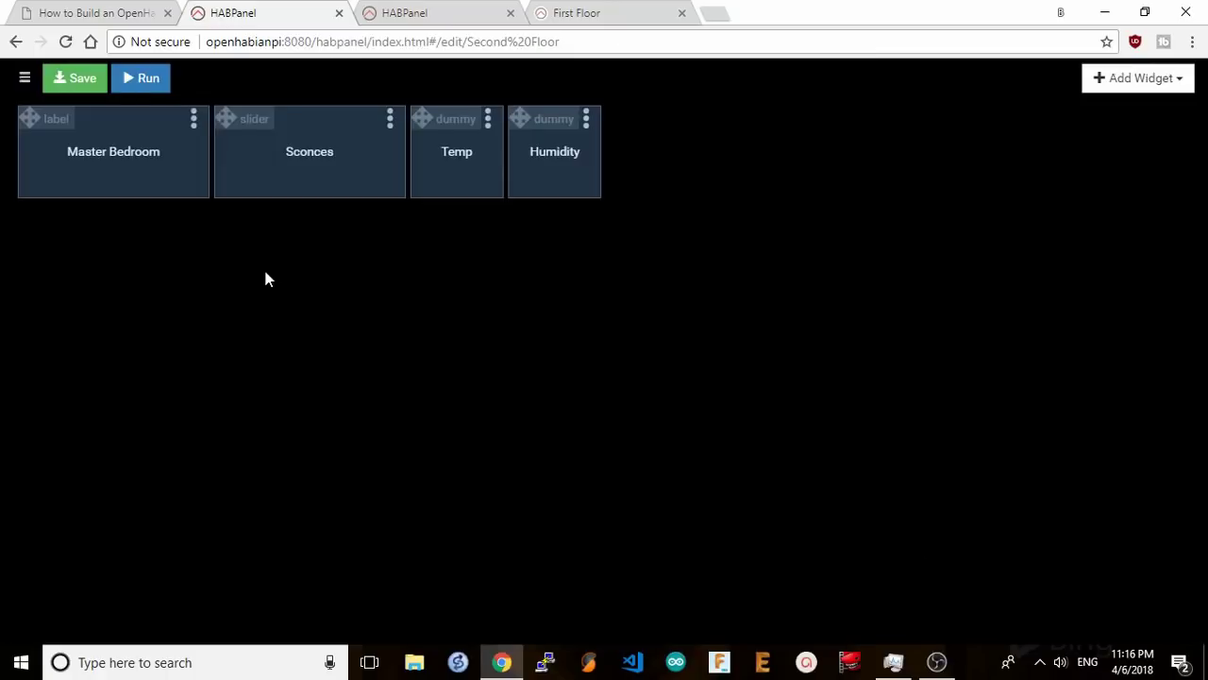
Link the copied Sconces slider to Light_SF_Master_Lamp and rename it 'Master Bedroom Lamp'
click(389, 120)
click(334, 153)
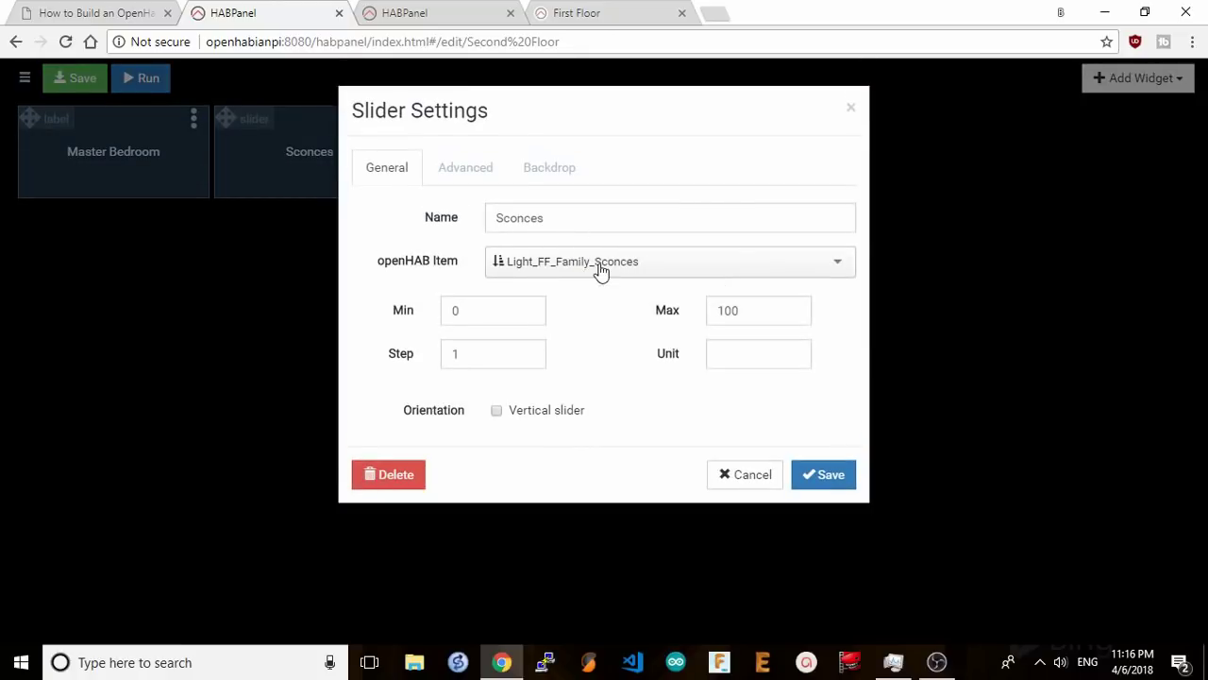
click(600, 270)
click(569, 295)
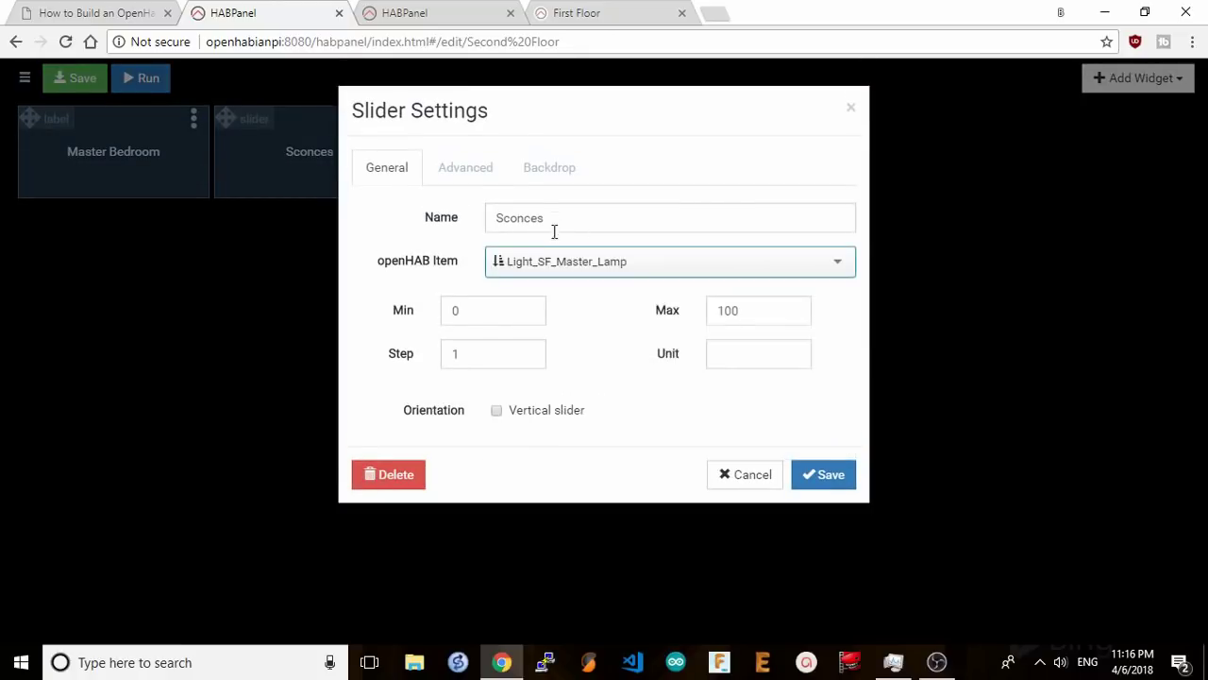
drag(568, 217, 488, 256)
text(Master Bedroom Lamp)
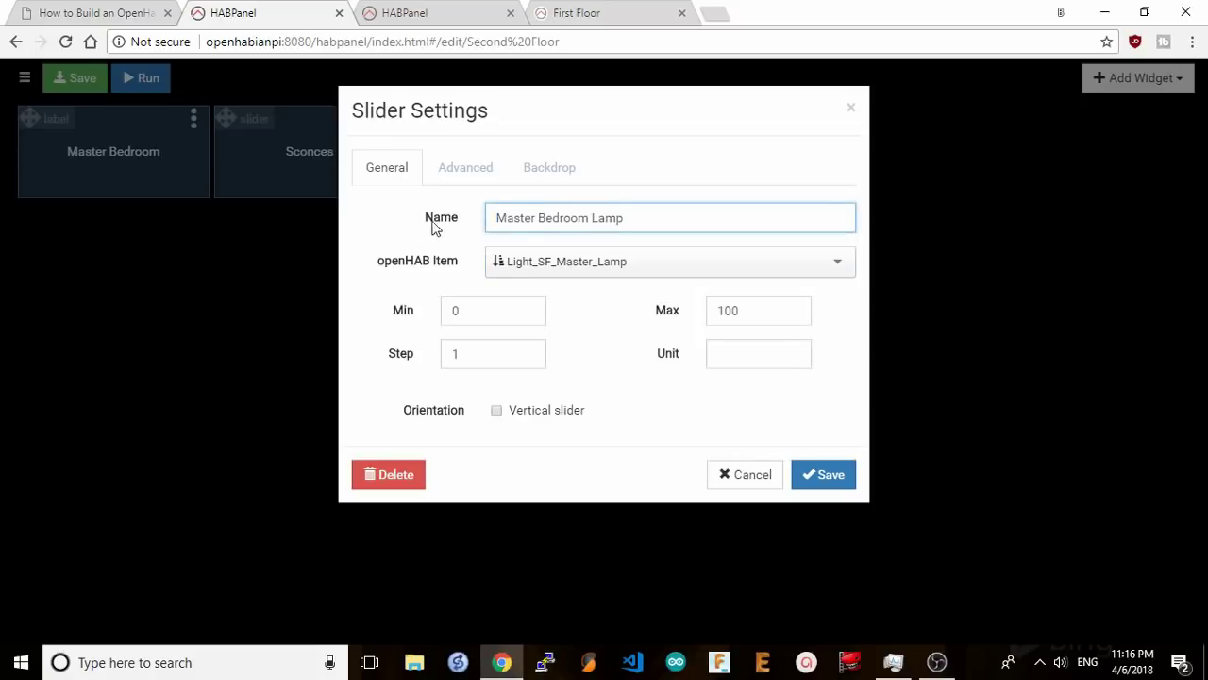
click(832, 477)
Relink the Temp/Humidity widget's openHAB item so Humidity reads Humidity_MasterBedroom
click(488, 118)
click(447, 153)
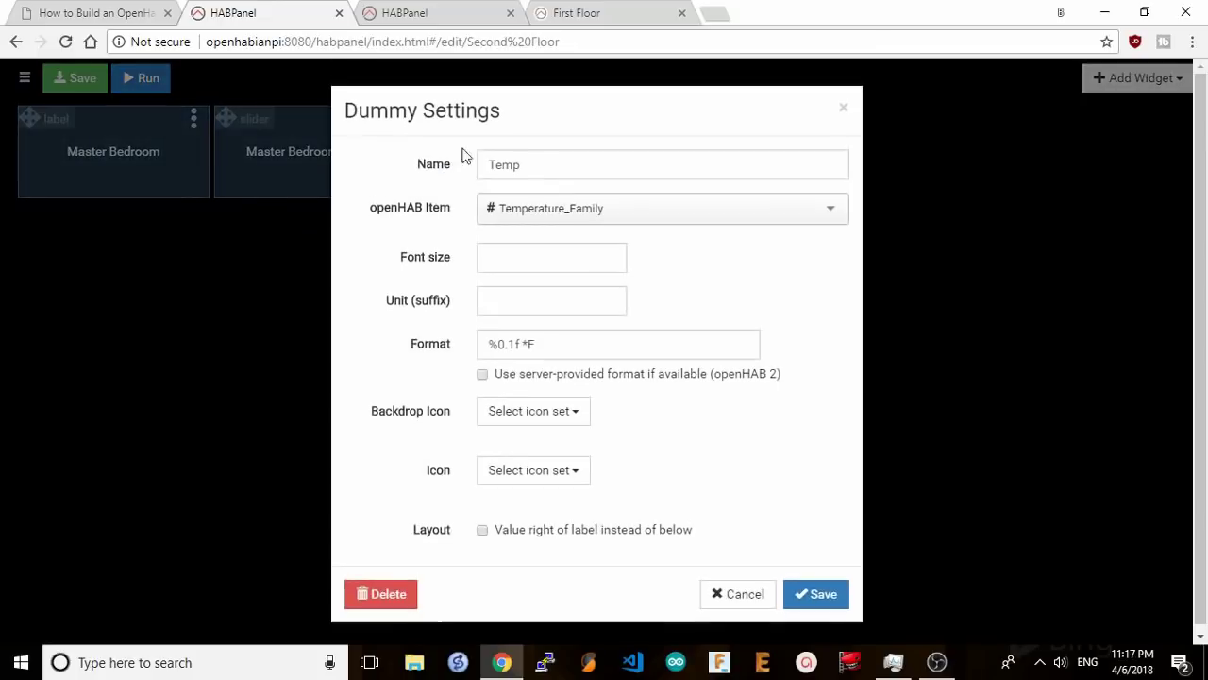
click(580, 211)
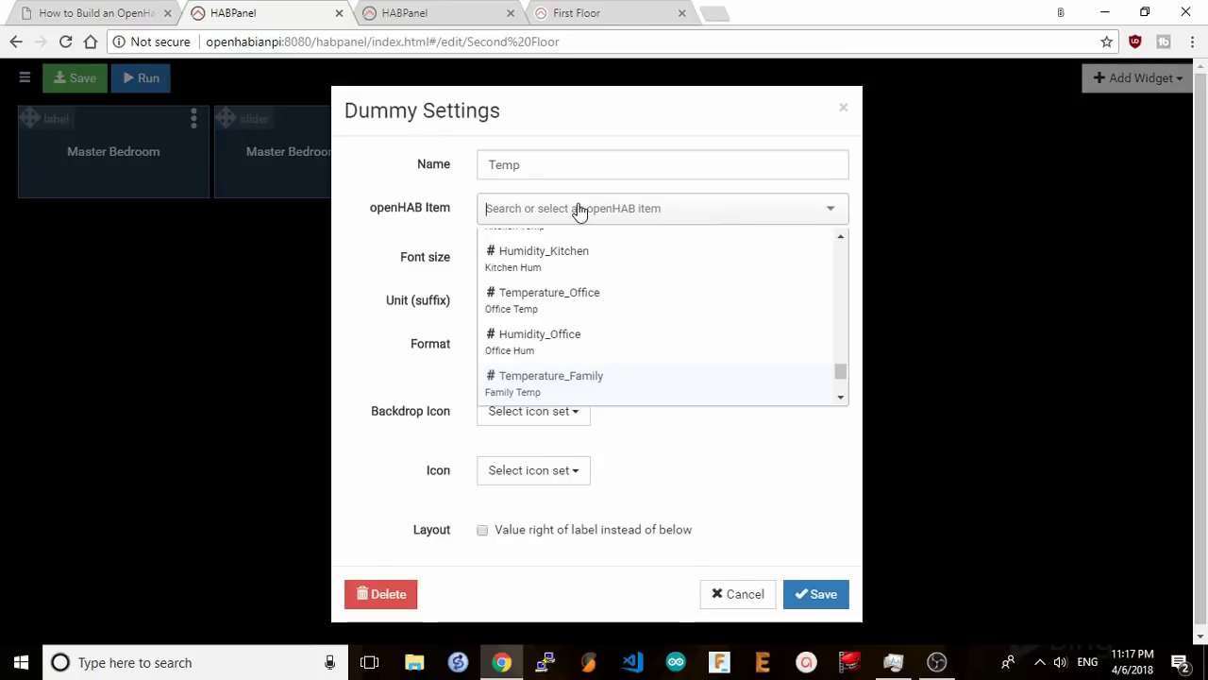
text(temperature)
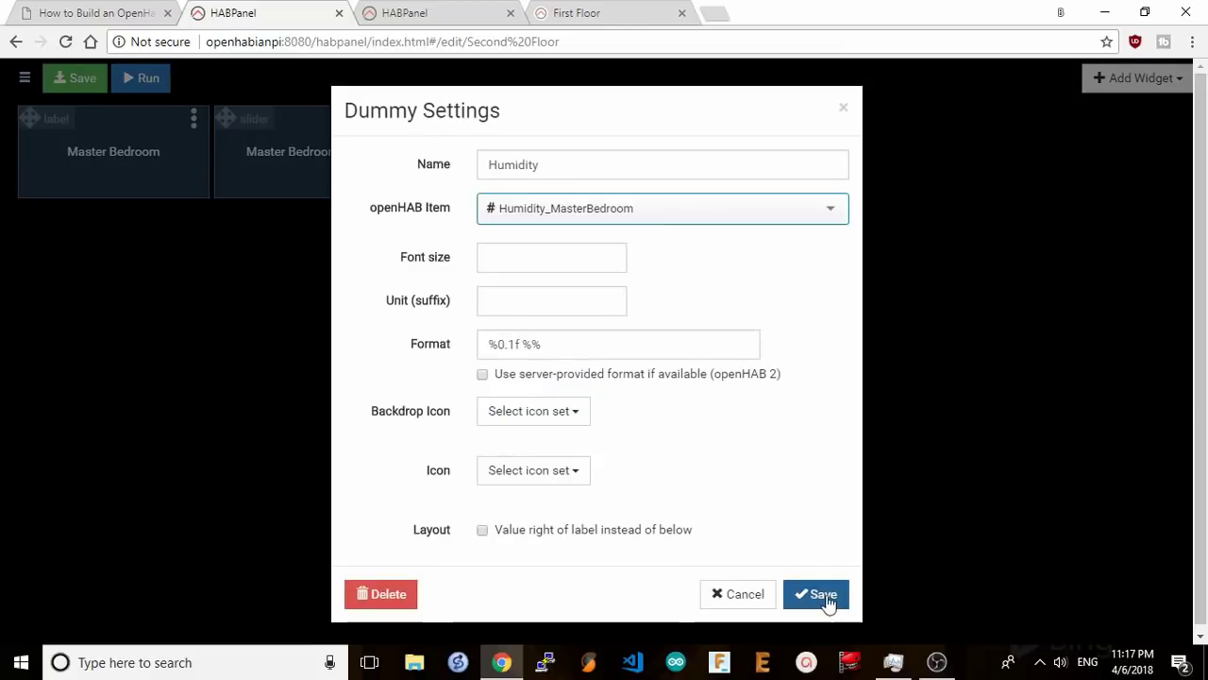
click(823, 595)
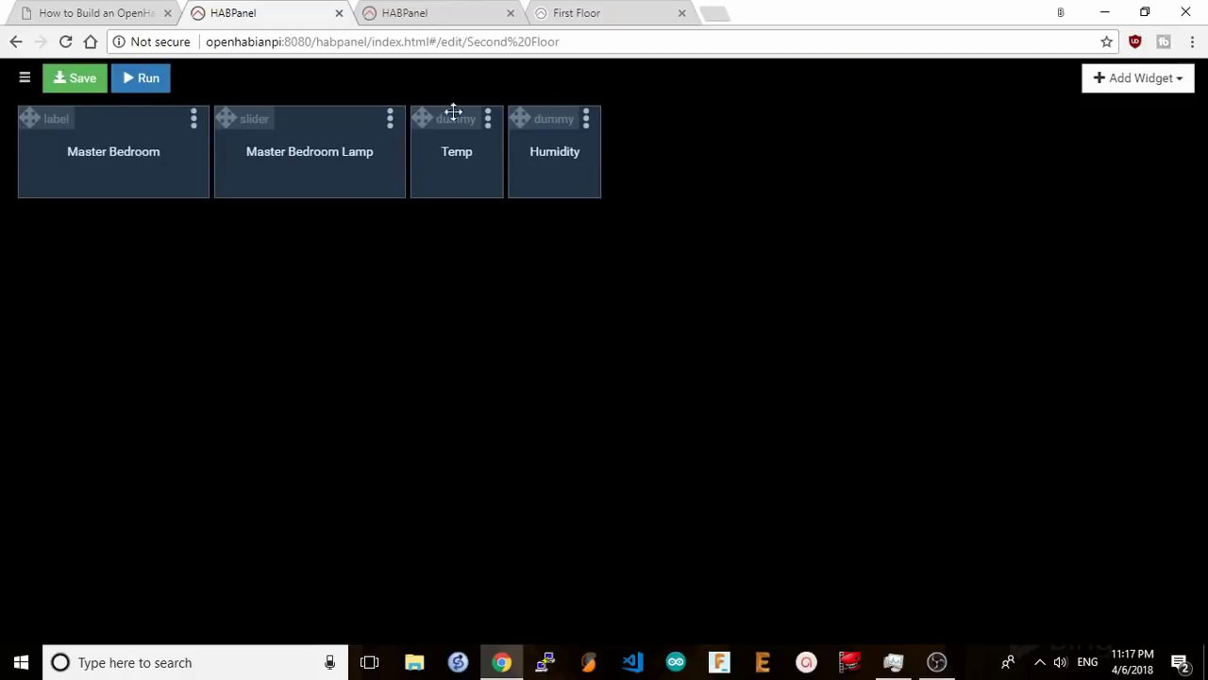
Stack the lamp slider under the label, with Temp and Humidity side by side below it
drag(256, 118, 66, 211)
drag(444, 120, 51, 321)
drag(532, 115, 142, 321)
Save the Second Floor dashboard, run it, and dim the Master Bedroom Lamp to 38
click(89, 83)
click(146, 85)
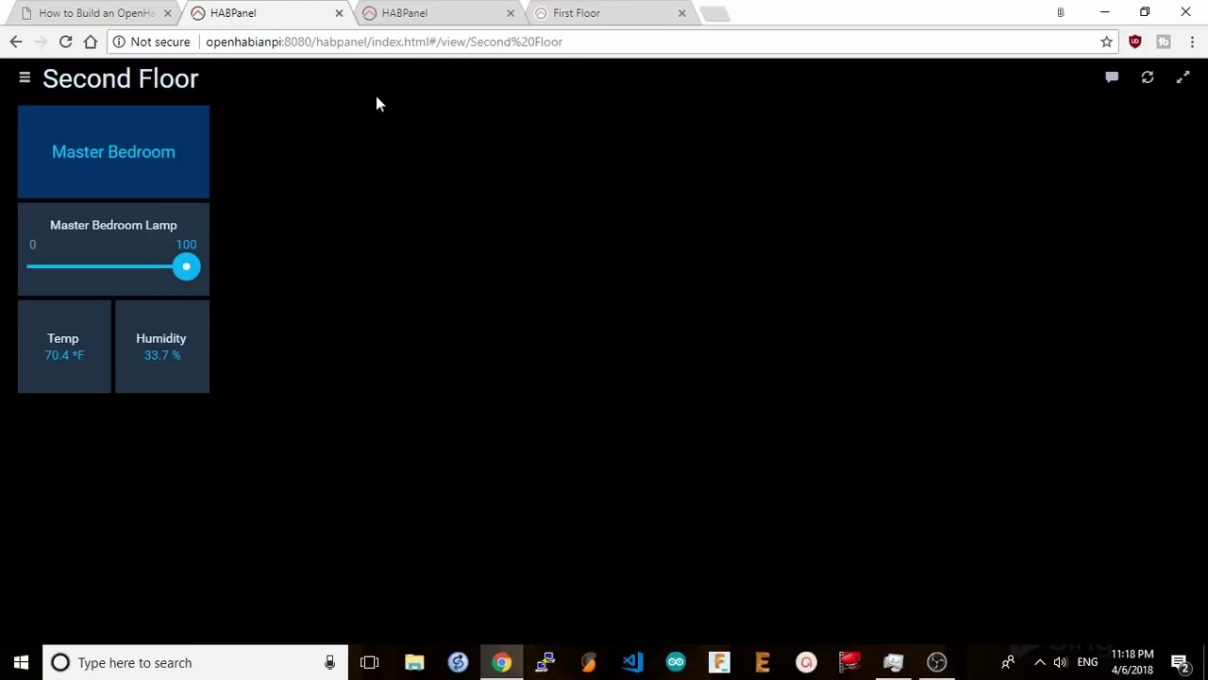
drag(186, 269, 91, 276)
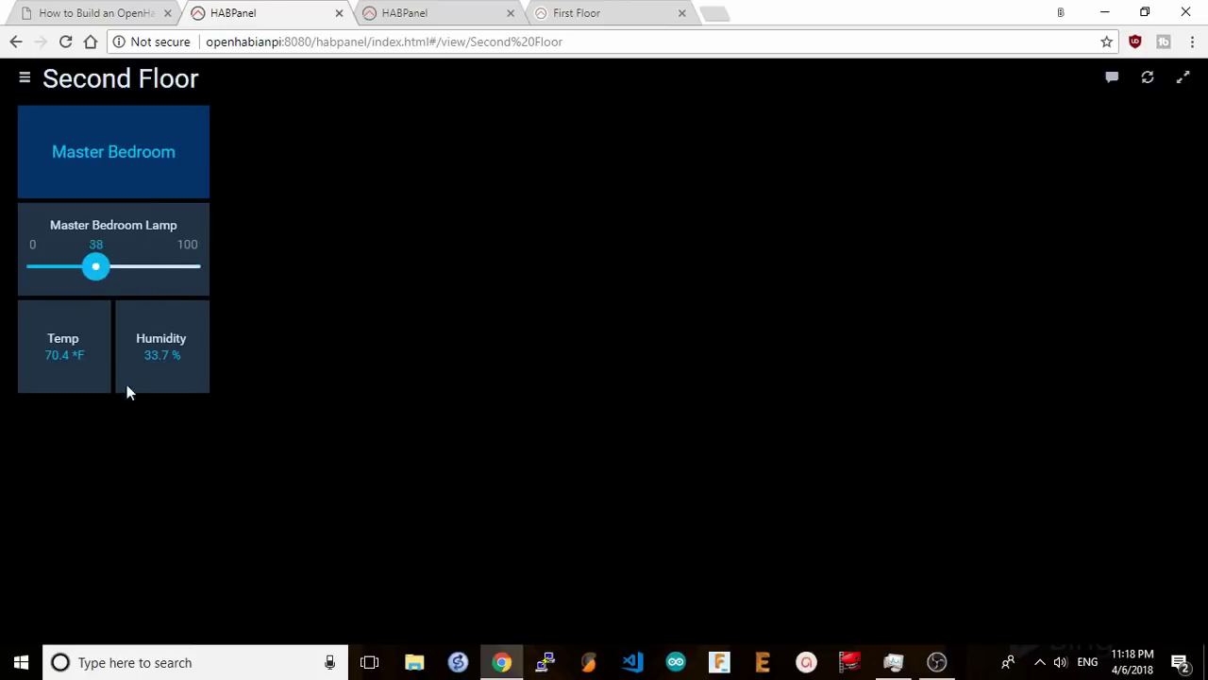